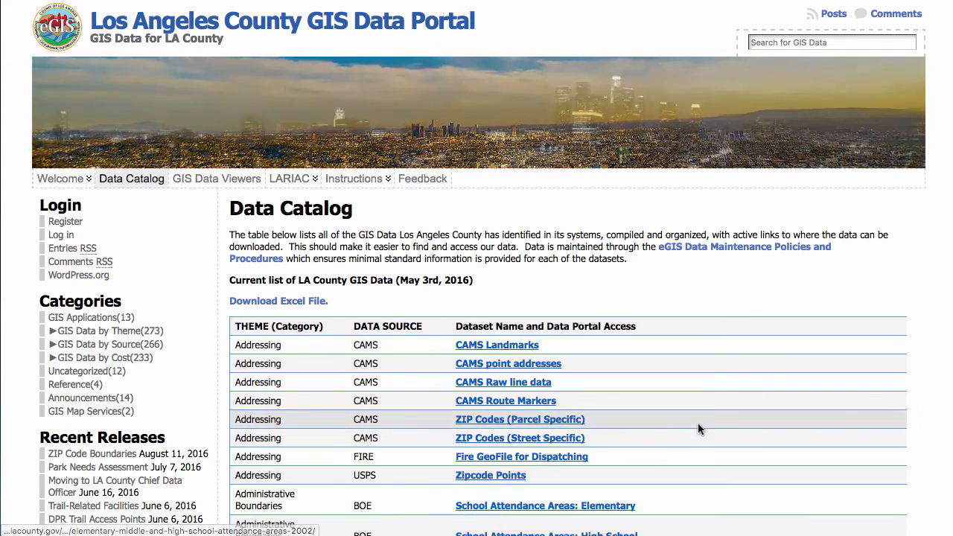
Browse the LA County GIS Data Catalog and open the School Districts dataset page.
scroll(698, 423, down, 5)
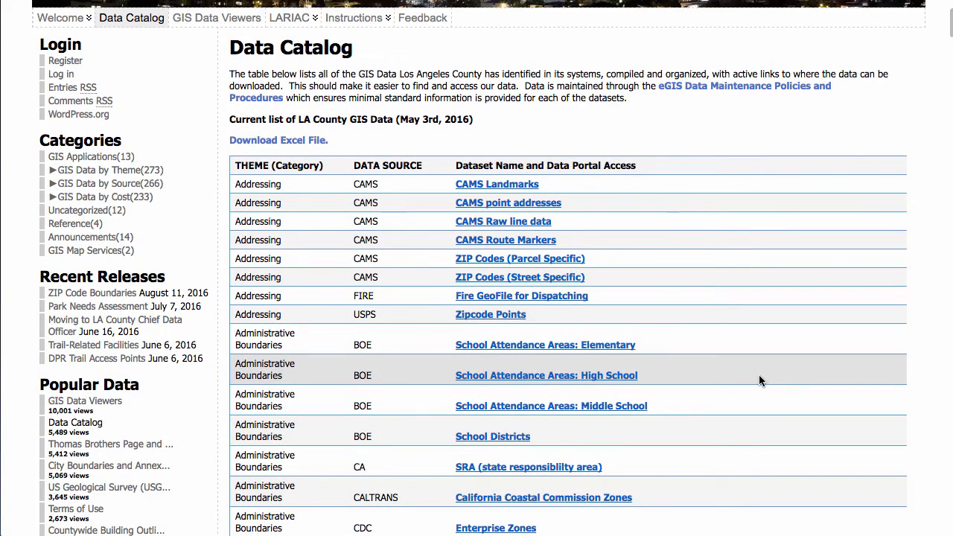
scroll(762, 340, up, 5)
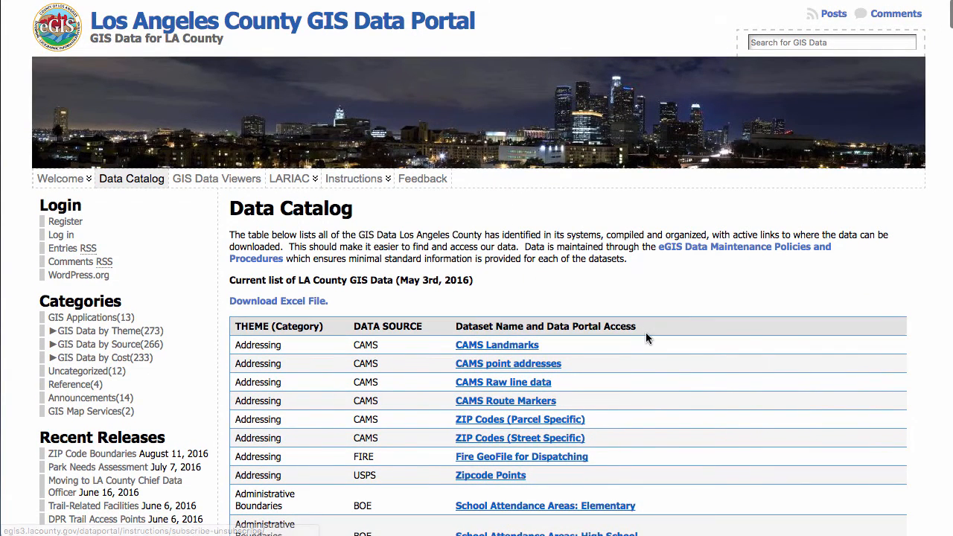
scroll(801, 335, down, 1)
scroll(802, 335, down, 1)
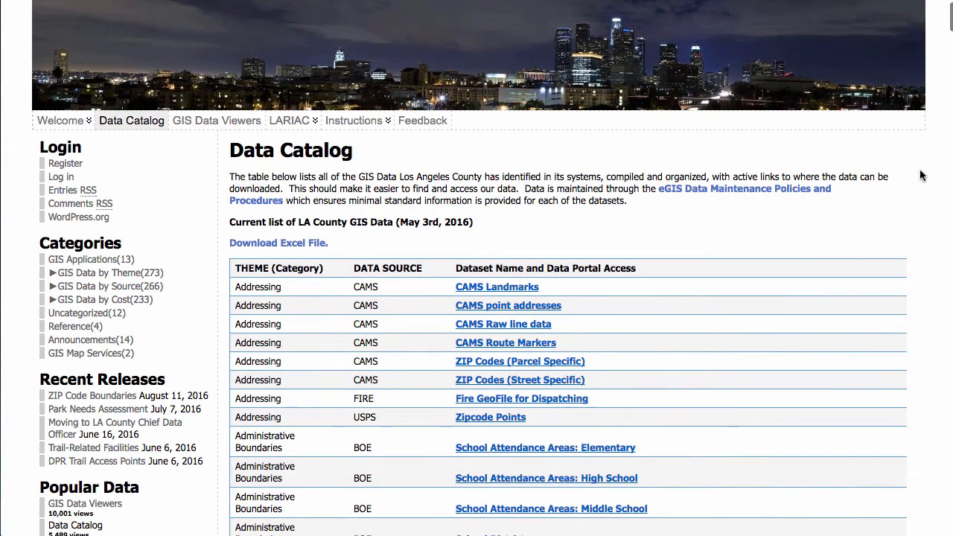
scroll(922, 175, down, 15)
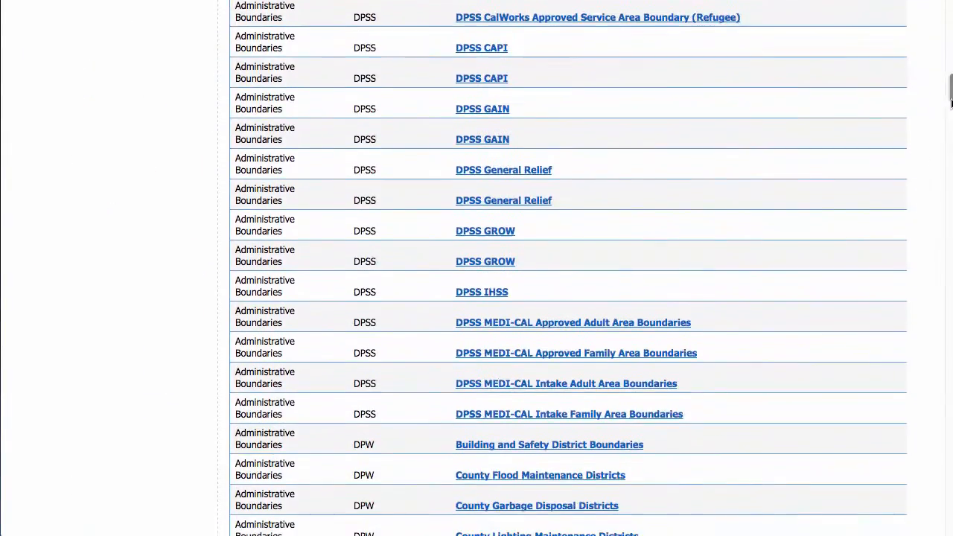
drag(942, 97, 941, 41)
scroll(939, 459, down, 3)
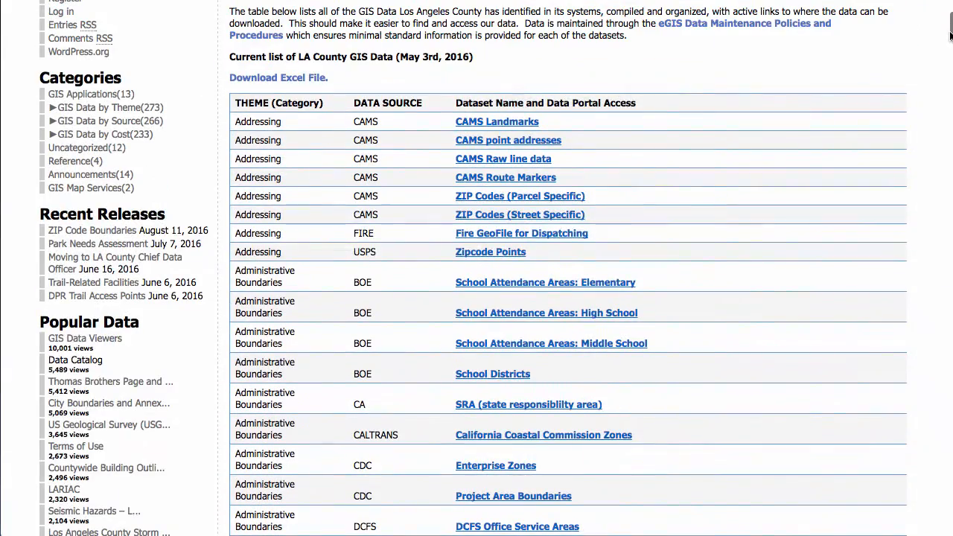
click(503, 380)
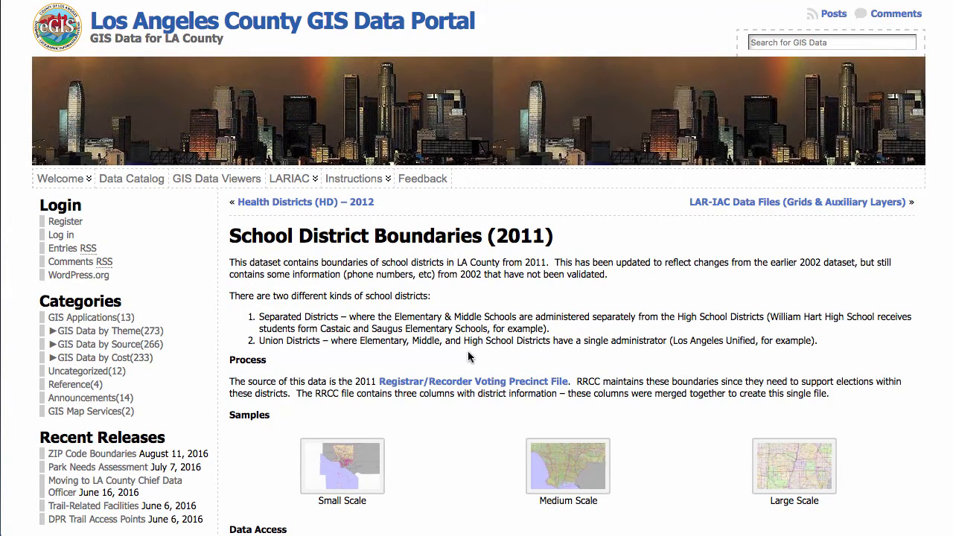
Download the rrcc_school_districts zipped shapefile to the Downloads folder.
scroll(468, 357, down, 5)
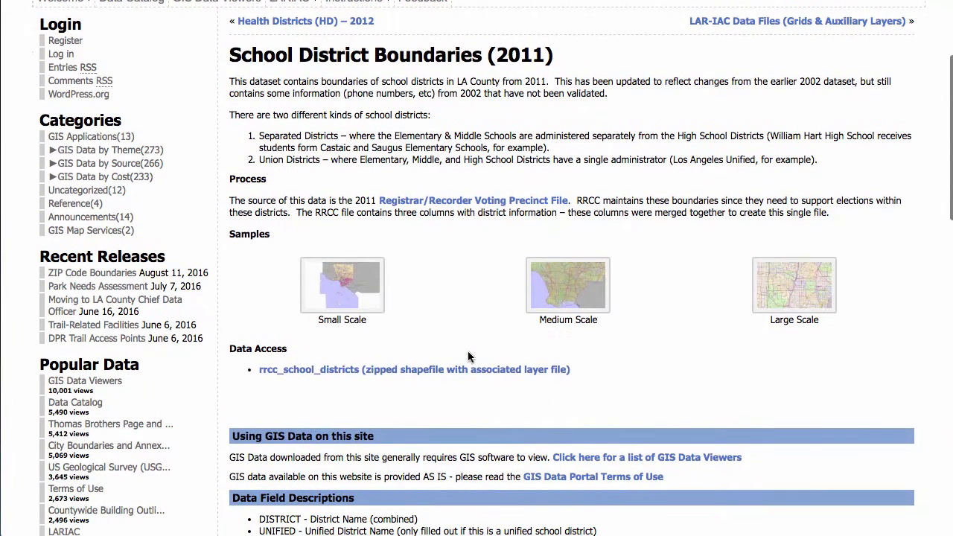
click(436, 370)
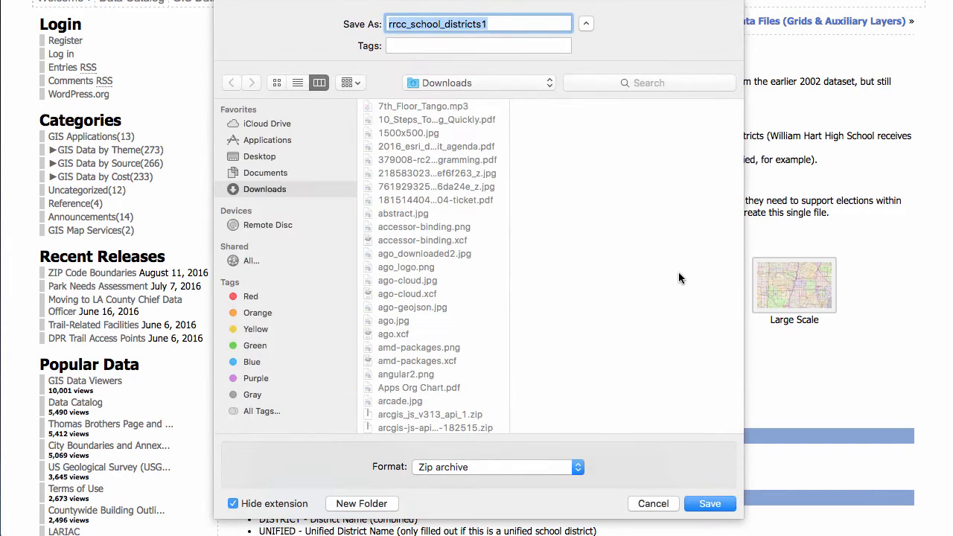
click(732, 505)
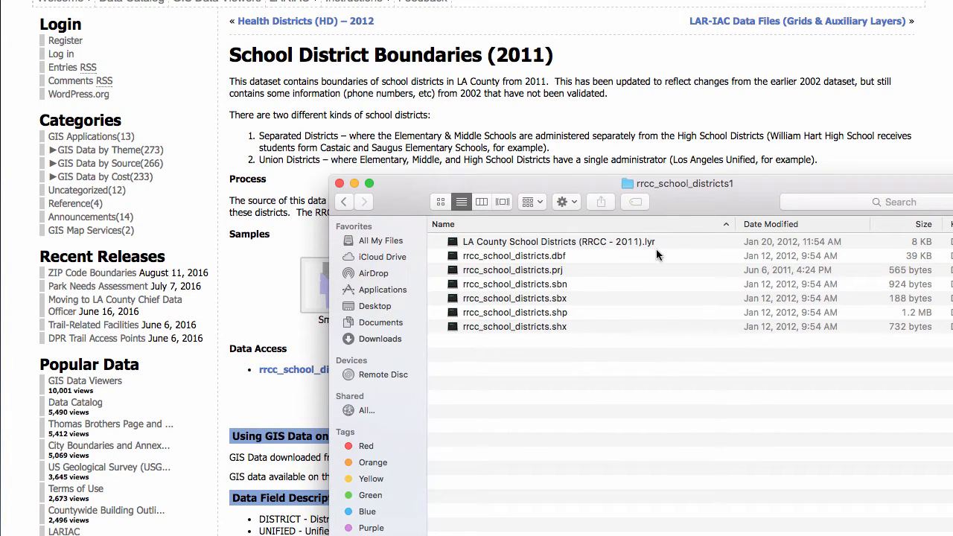
drag(683, 184, 952, 187)
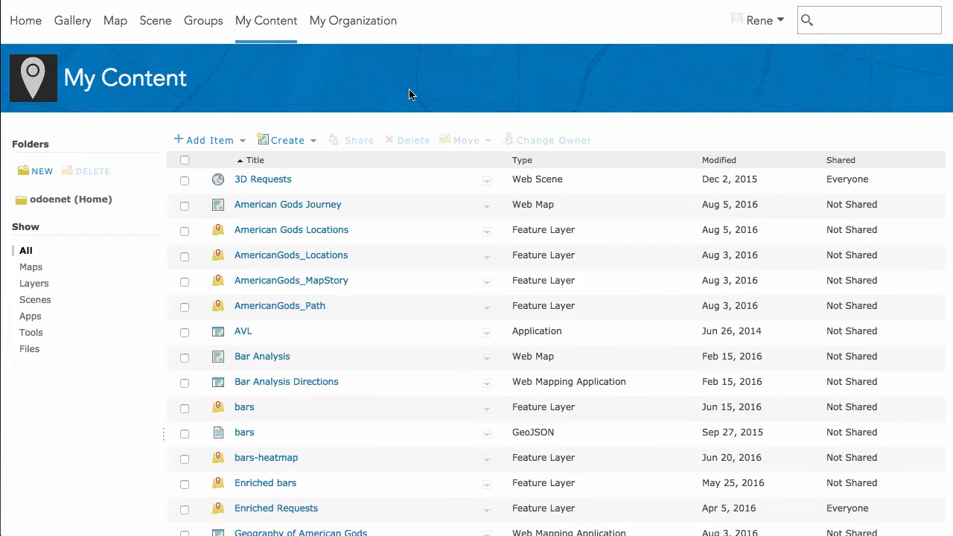
Start adding an item from your computer and choose rrcc_school_districts1.zip from Downloads.
click(245, 143)
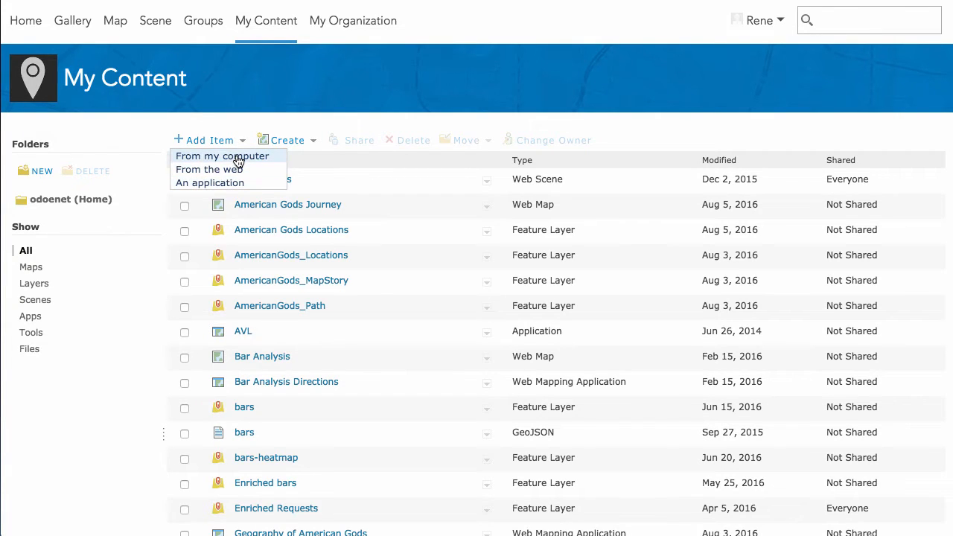
click(238, 163)
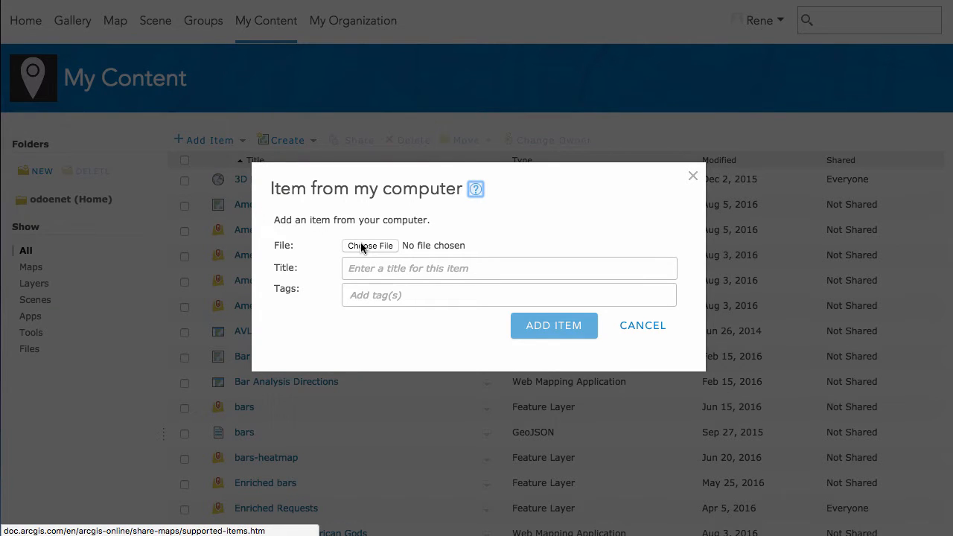
click(362, 247)
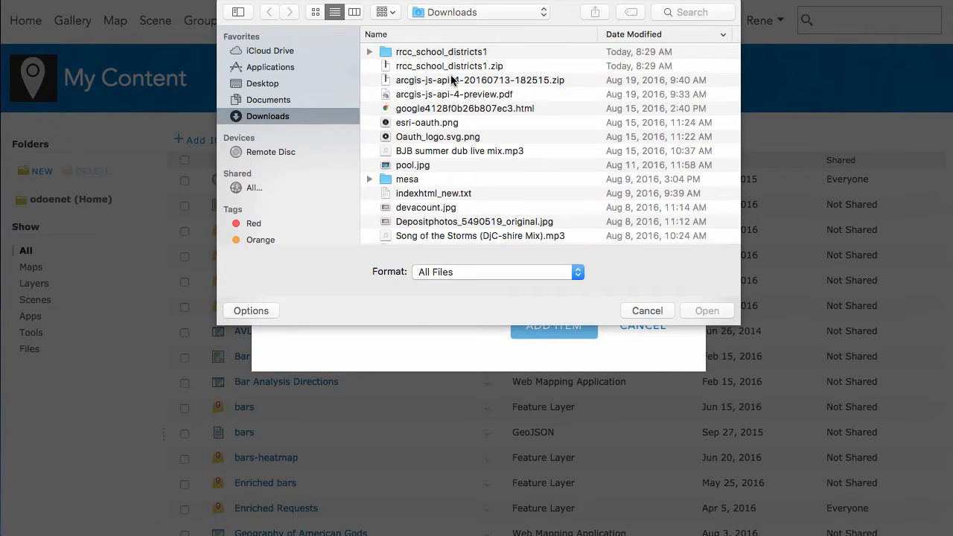
click(450, 66)
click(709, 312)
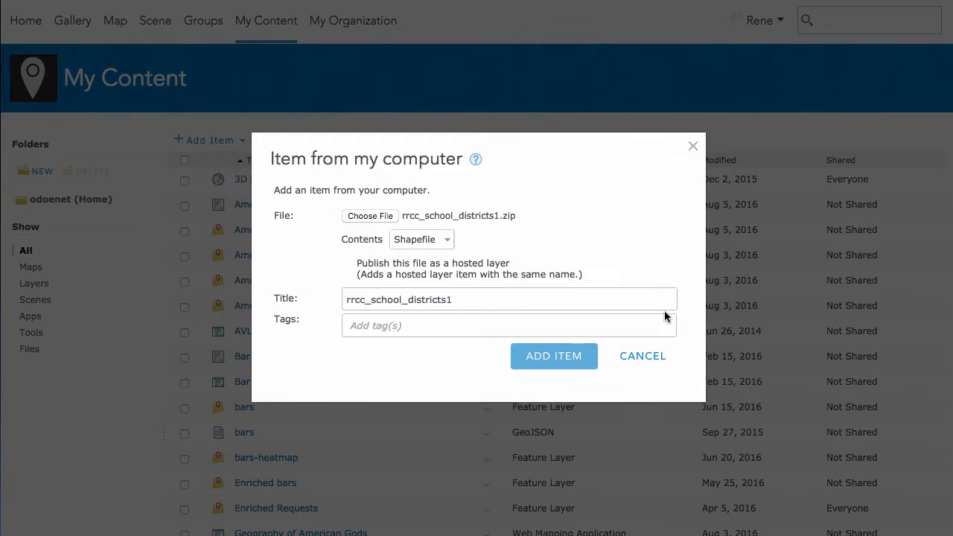
Publish the file as a hosted layer with the tag schools and add the item.
click(447, 327)
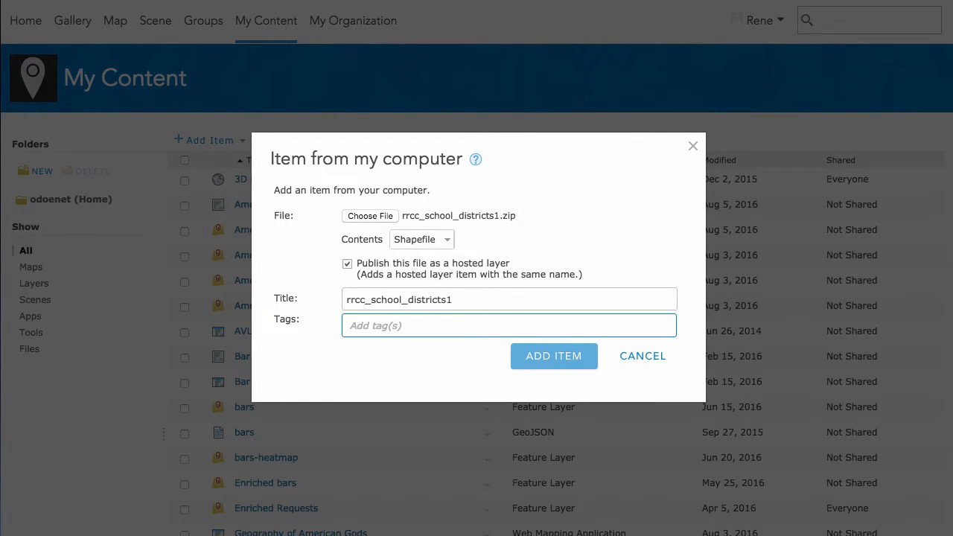
text(sch)
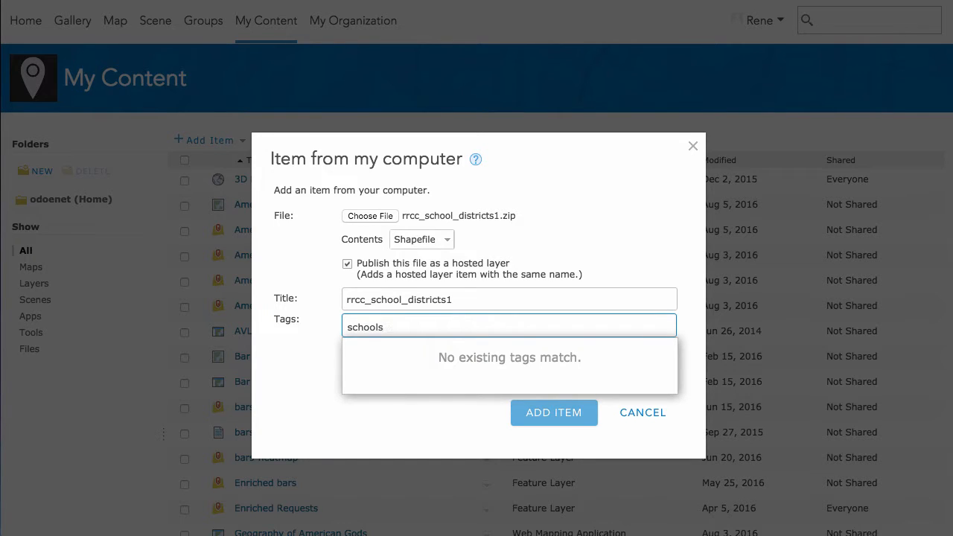
text(ools)
key(Return)
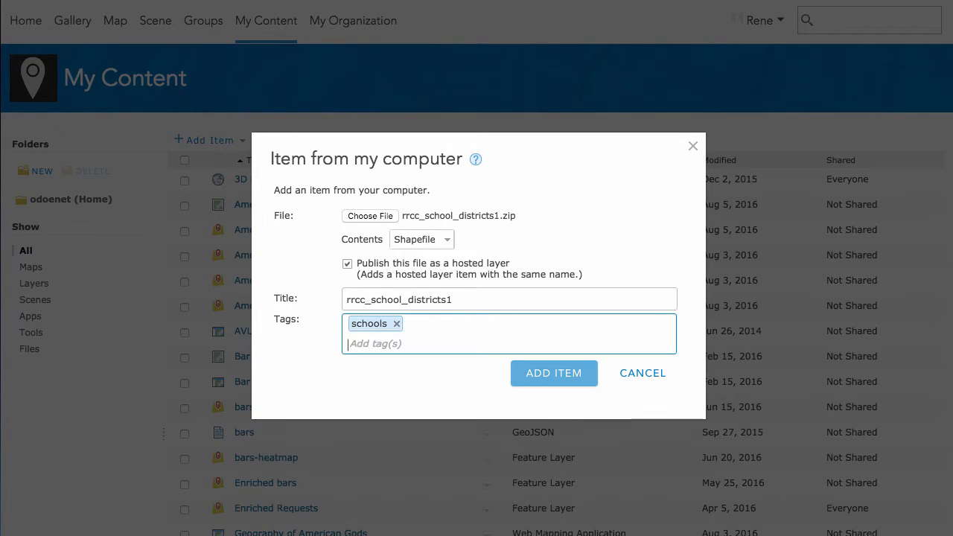
click(555, 382)
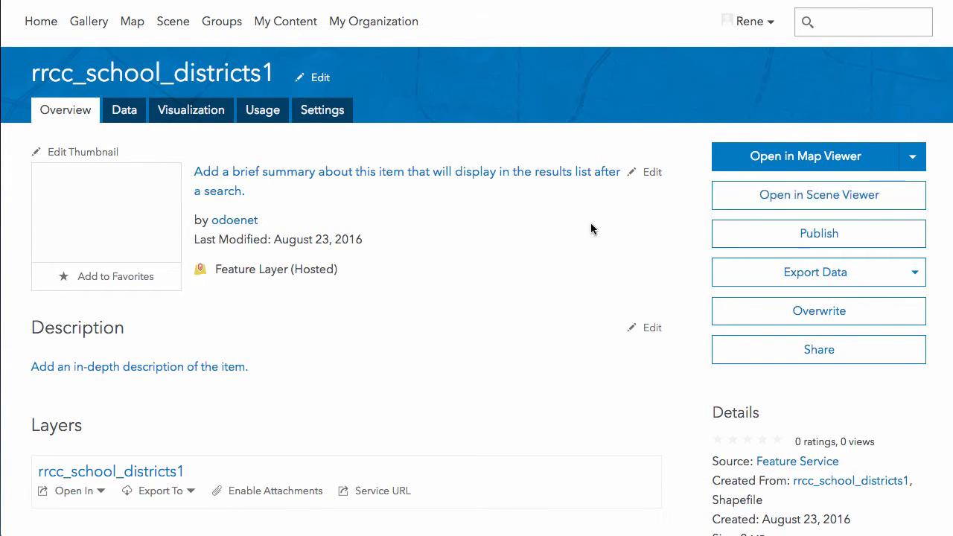
Open the new layer in Map Viewer and accept the default unique-symbol style by LABEL.
click(859, 160)
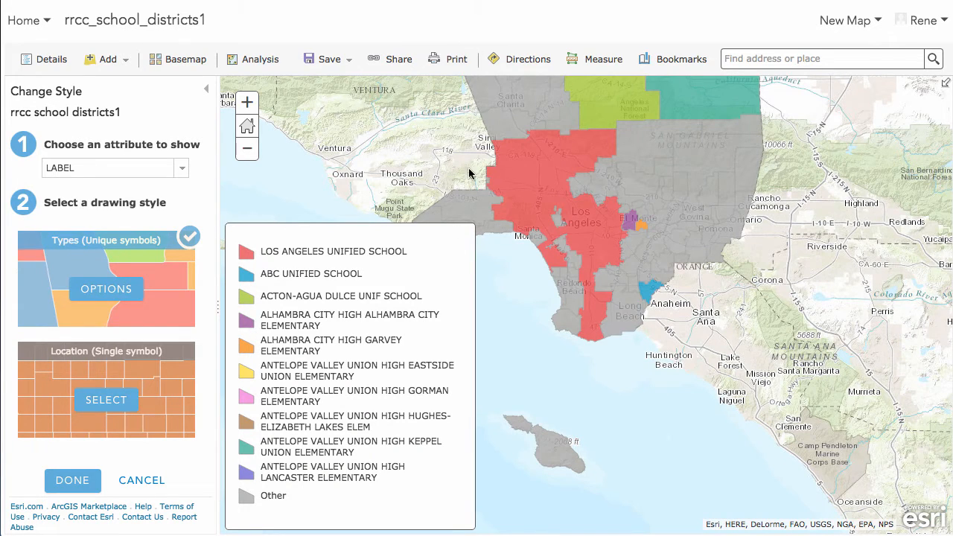
drag(450, 132, 549, 283)
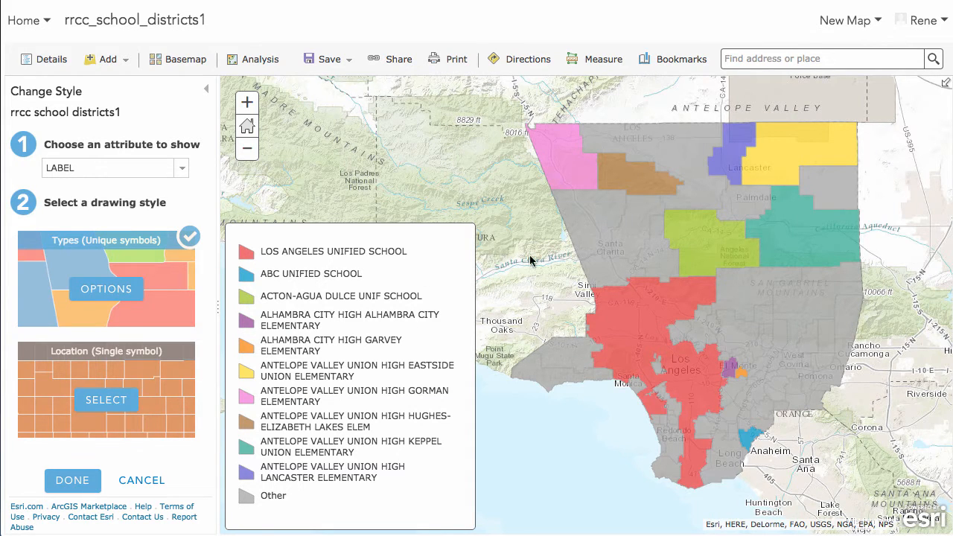
click(82, 484)
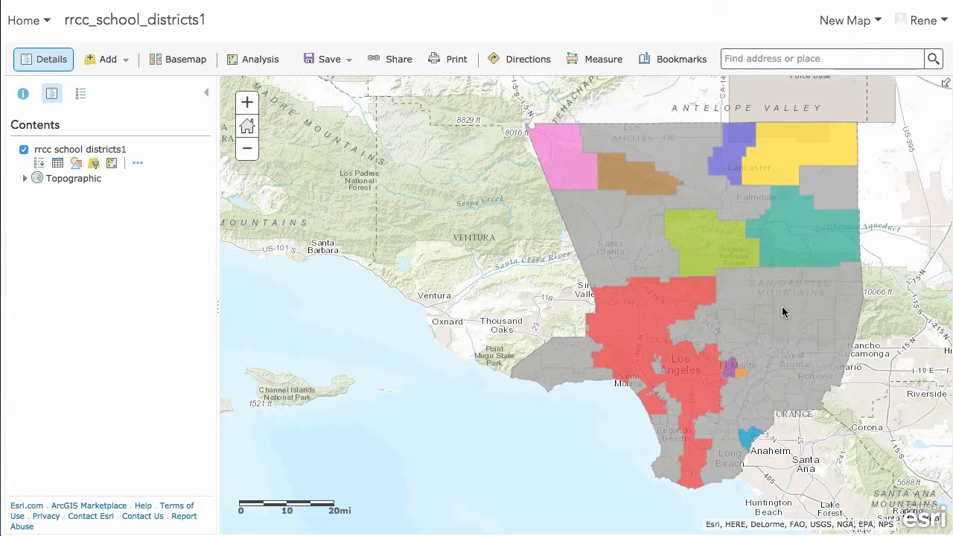
Open the school districts attribute table and scroll through its fields.
drag(482, 253, 426, 255)
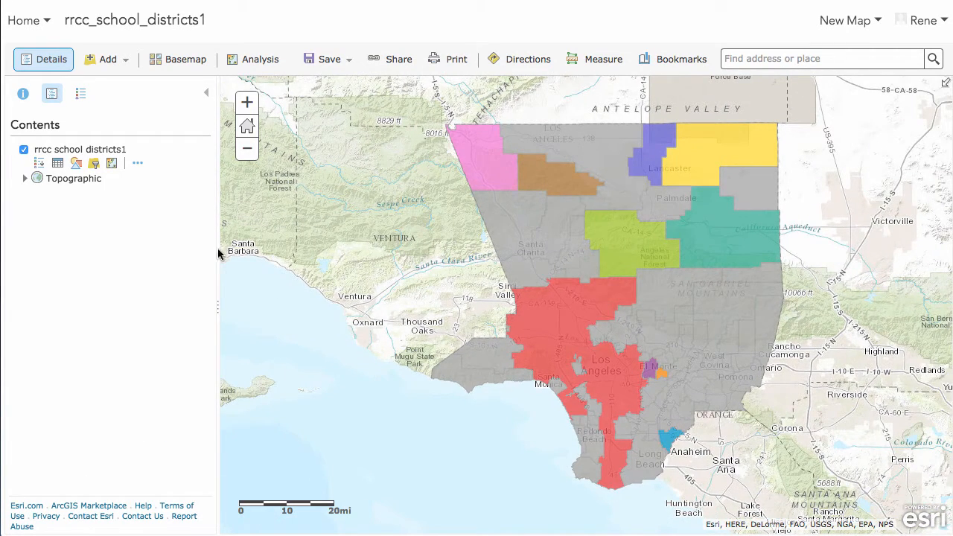
click(57, 163)
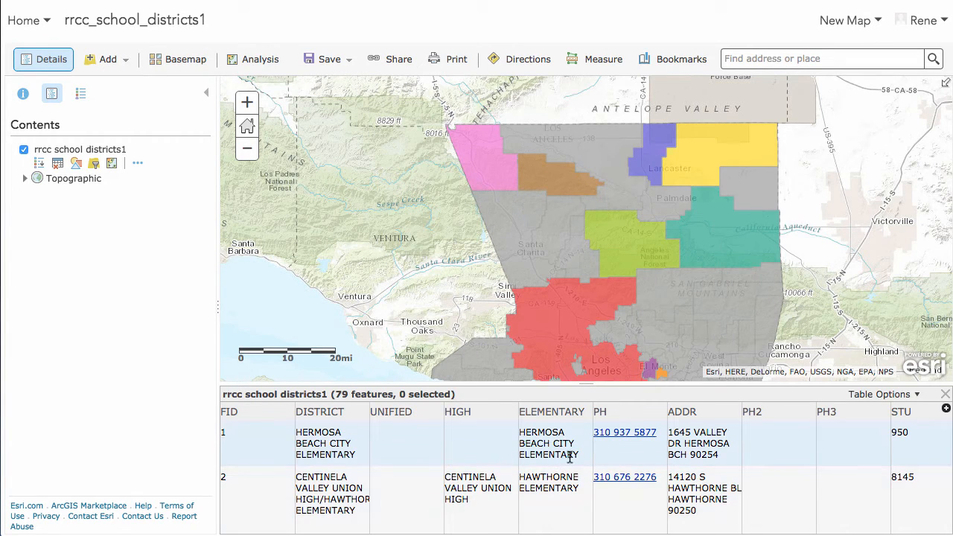
scroll(738, 480, right, 5)
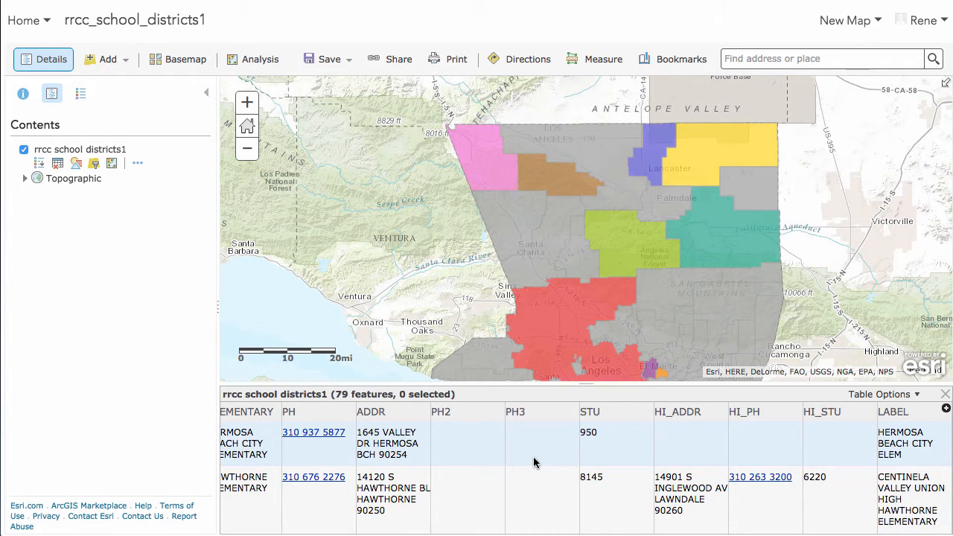
scroll(505, 463, left, 2)
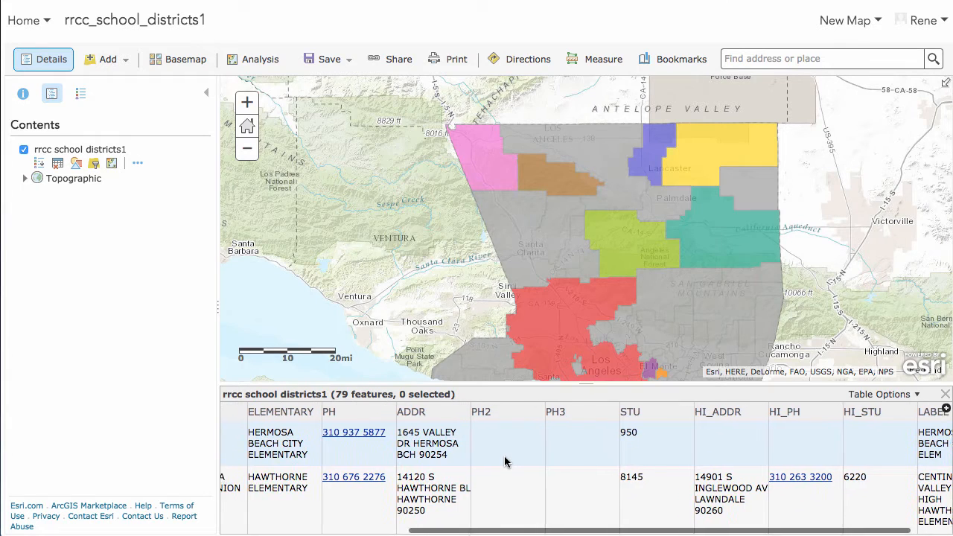
scroll(504, 463, left, 10)
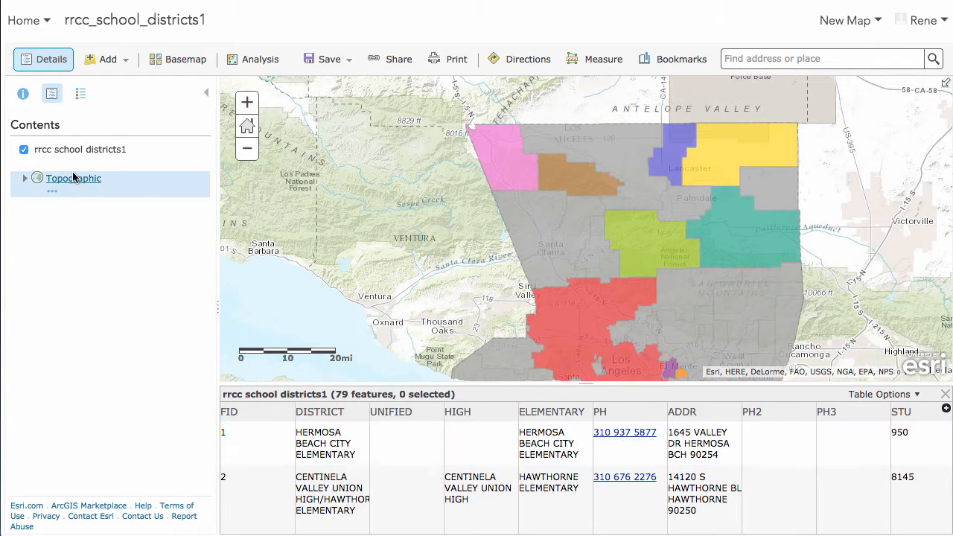
Close the attribute table and inspect a school district's popup on the map.
click(72, 164)
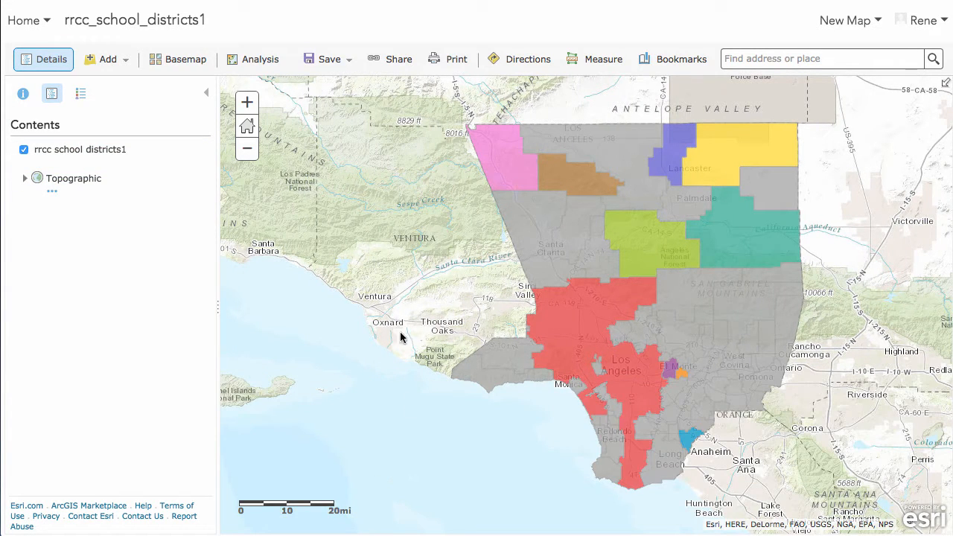
click(590, 428)
click(879, 247)
click(705, 308)
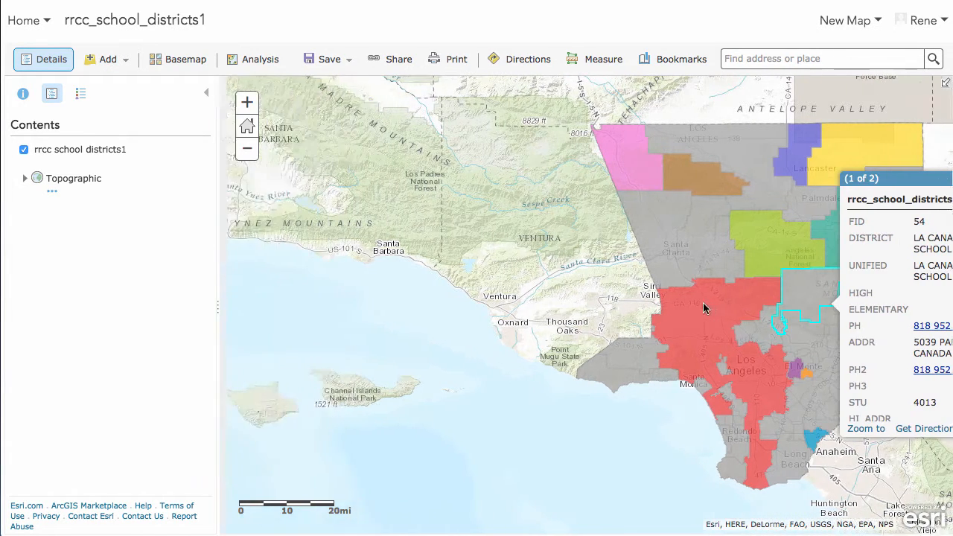
drag(890, 160, 626, 158)
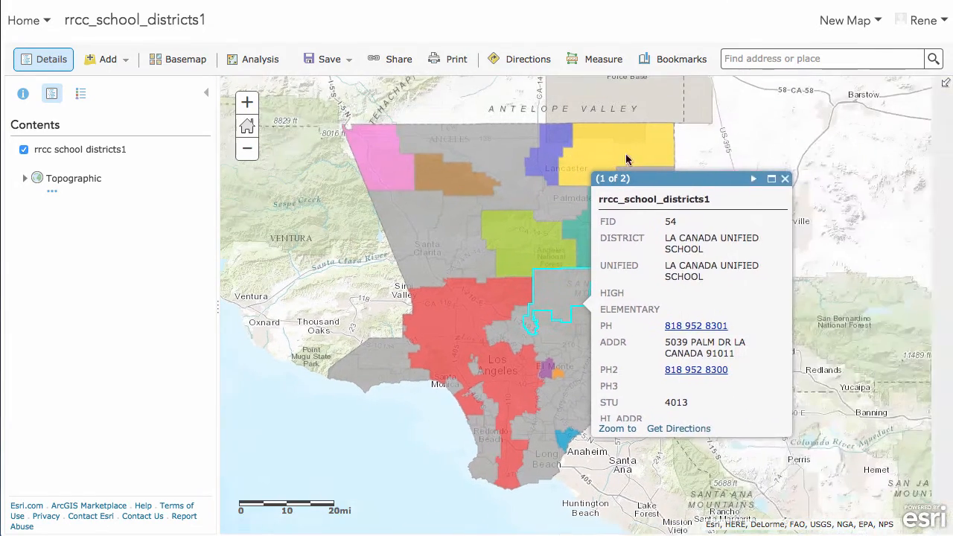
click(785, 178)
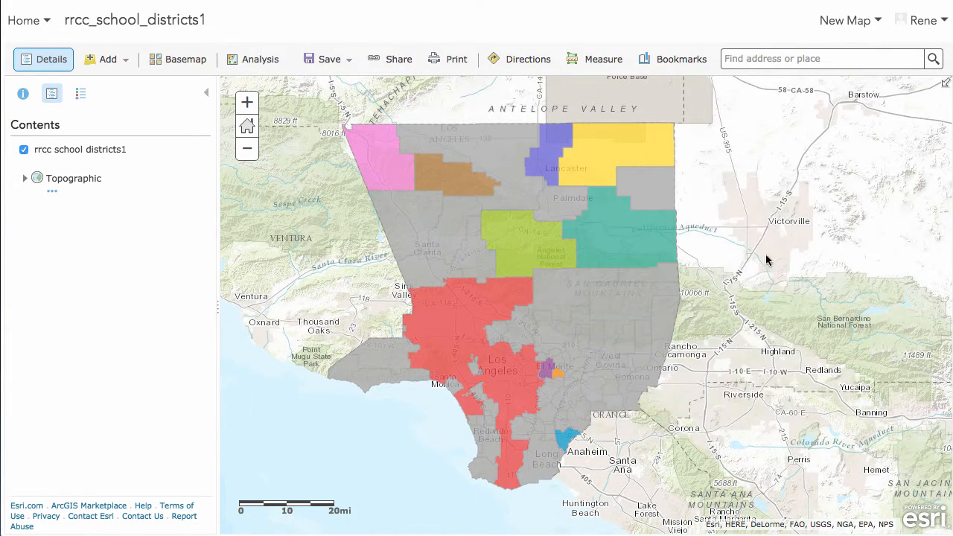
Open the Analysis pane and expand the Summarize Data tools.
drag(415, 243, 655, 471)
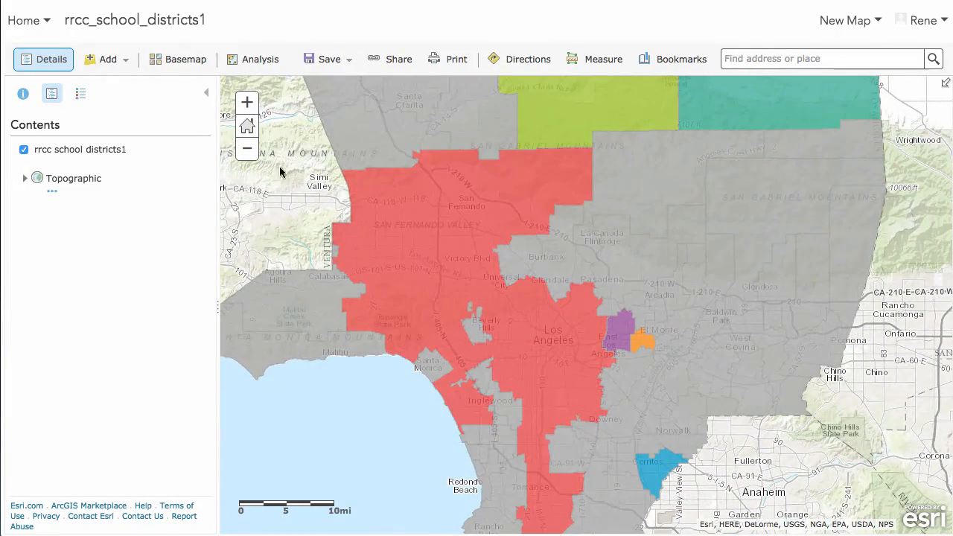
click(247, 148)
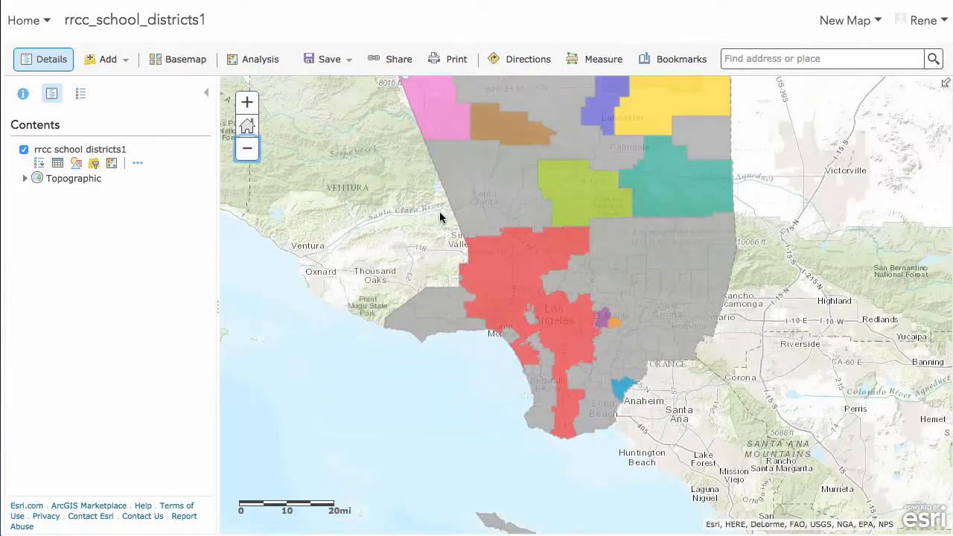
drag(422, 148, 397, 229)
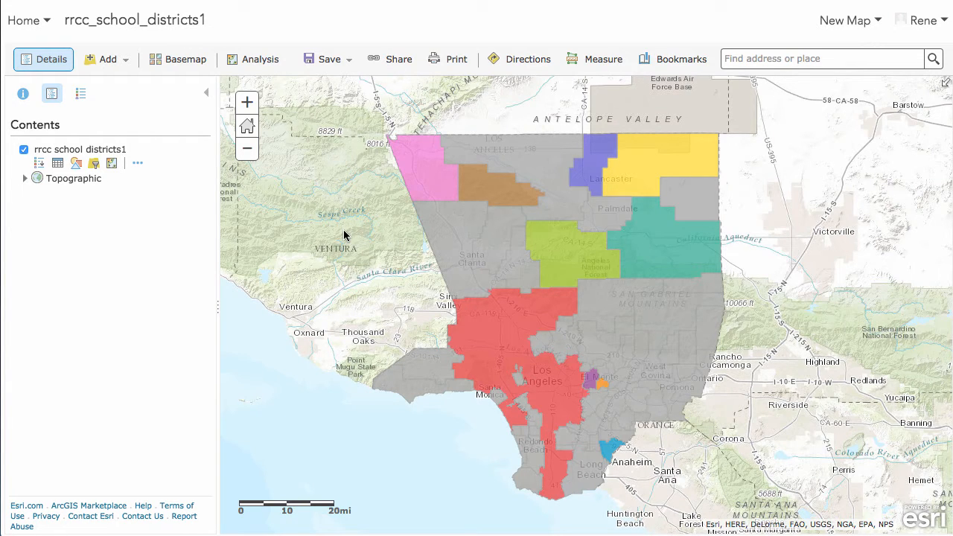
click(259, 63)
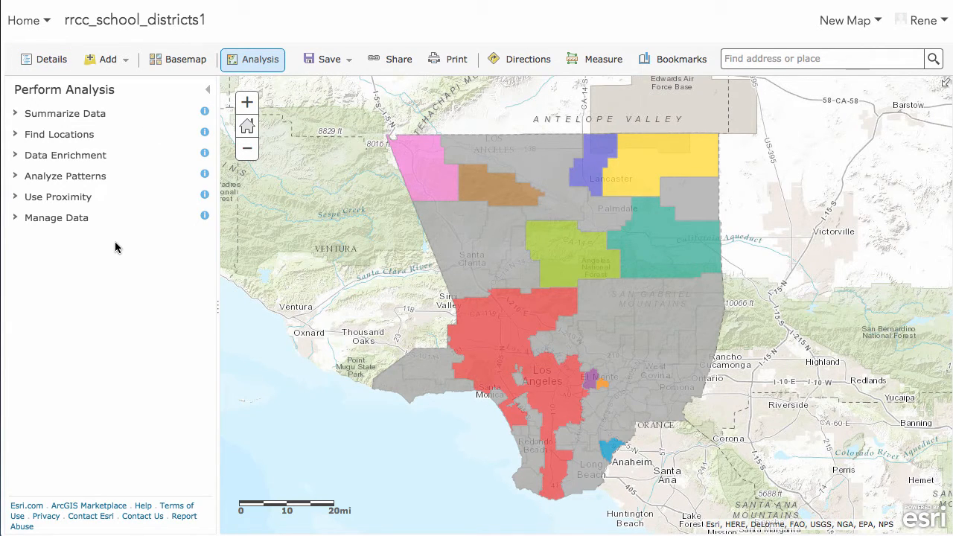
click(18, 114)
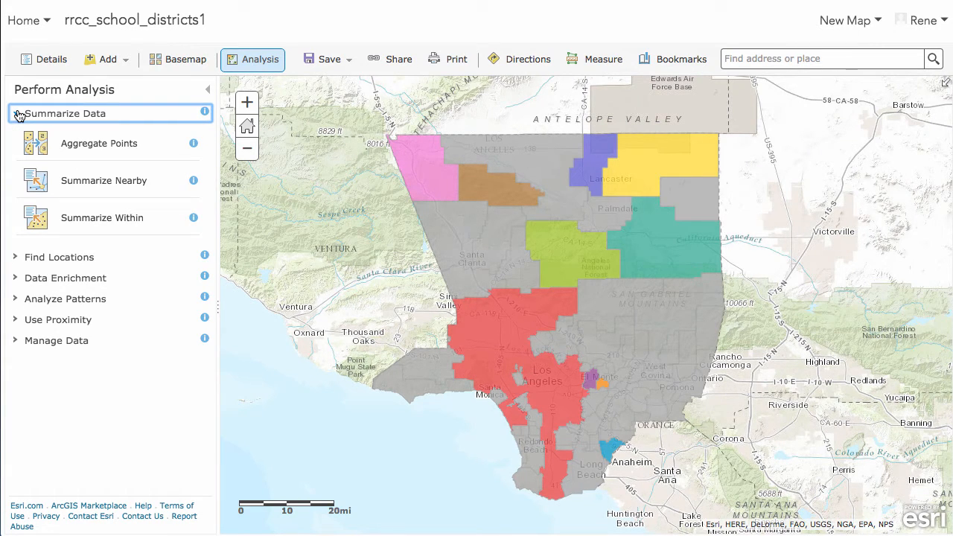
Browse the analysis tool categories and read the Enrich Layer tool description.
click(18, 114)
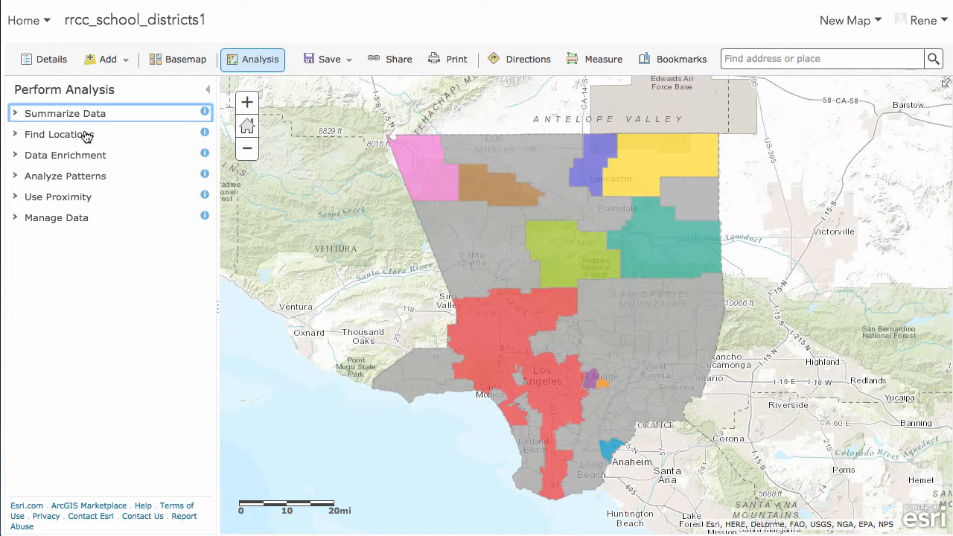
click(17, 135)
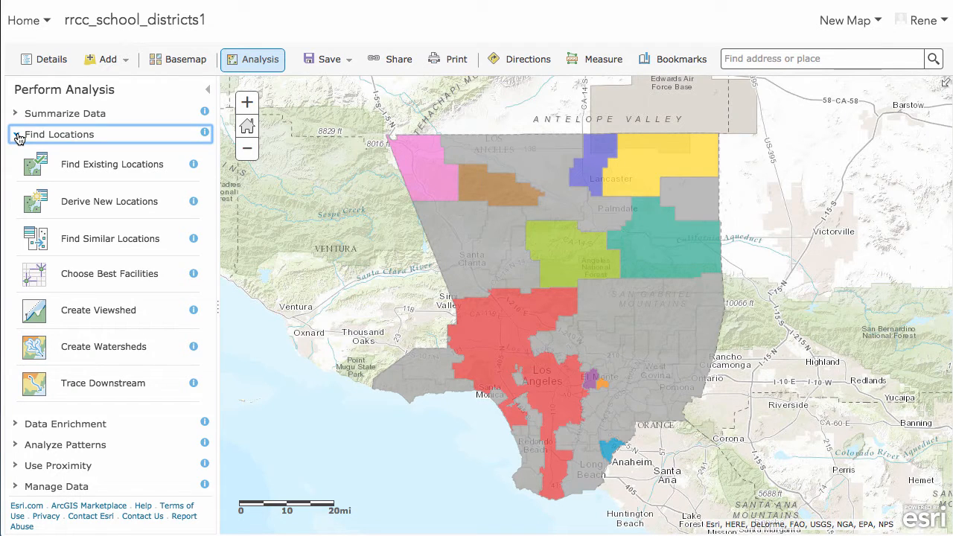
click(17, 136)
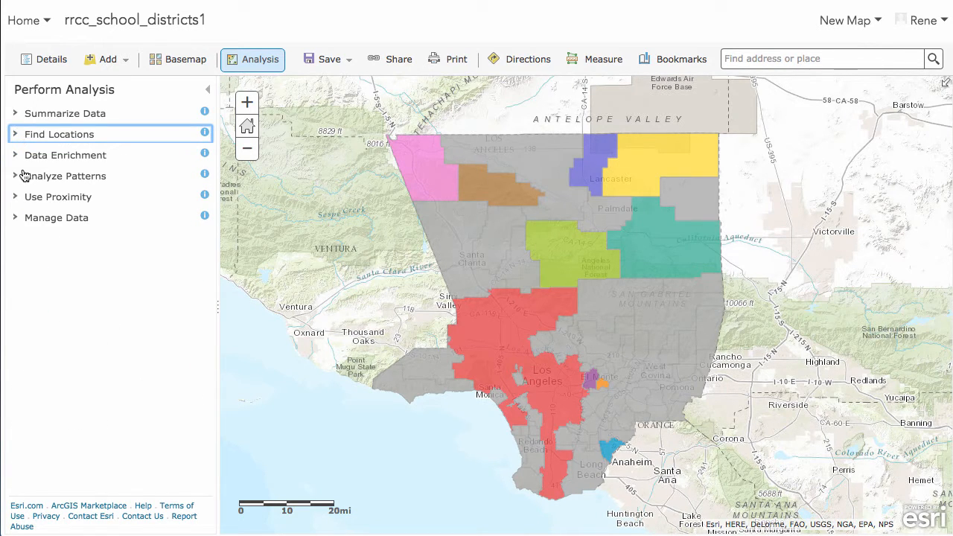
click(18, 157)
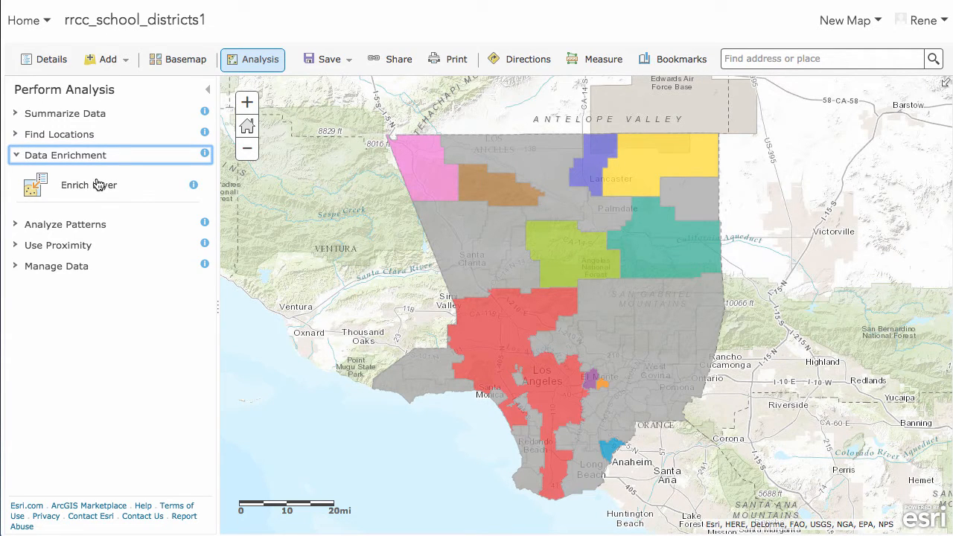
click(193, 187)
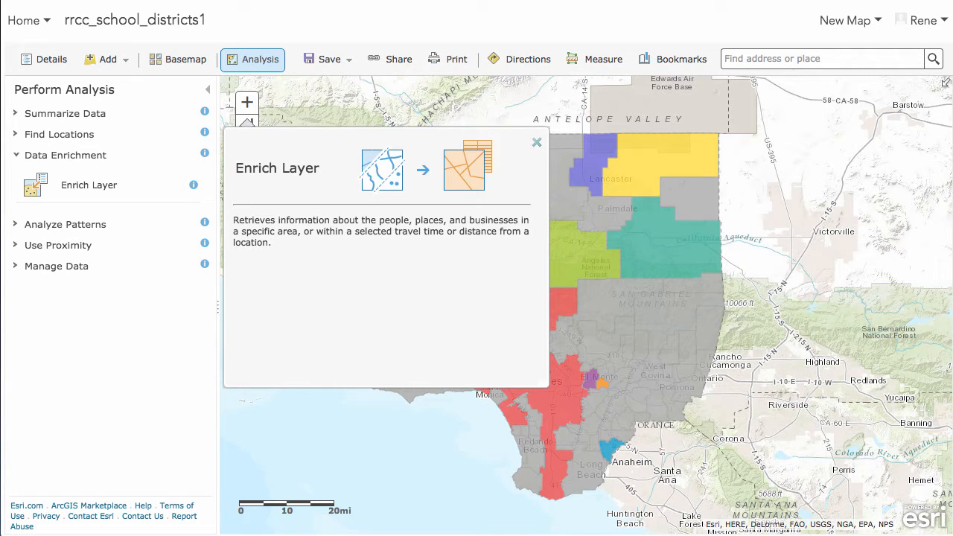
click(537, 144)
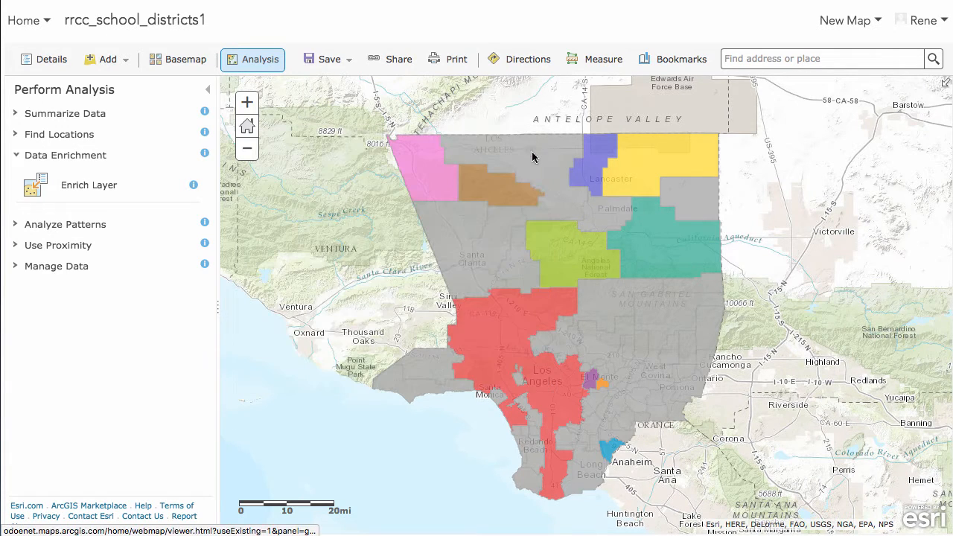
Open the Enrich Layer tool for rrcc_school_districts1, widen its panel, and open the variable Data Browser.
click(90, 186)
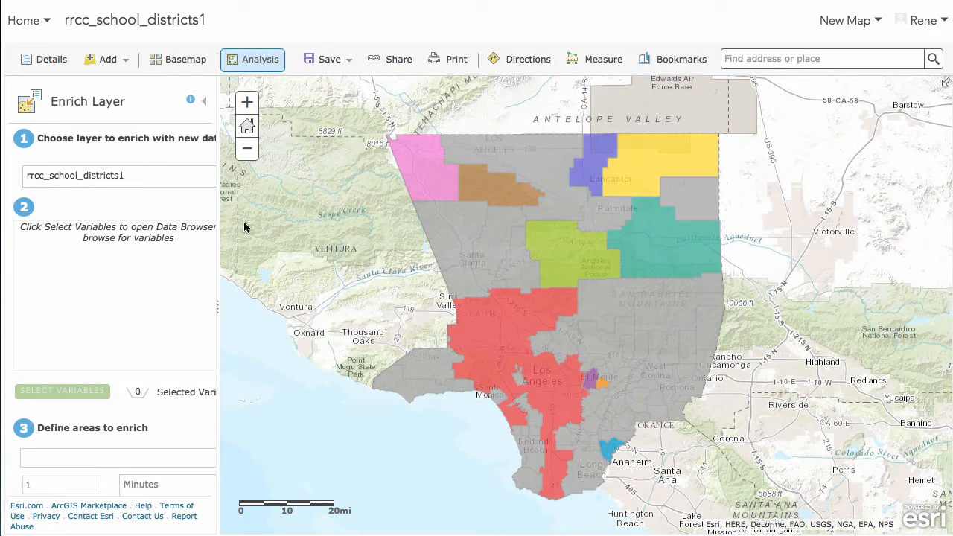
drag(219, 244, 317, 247)
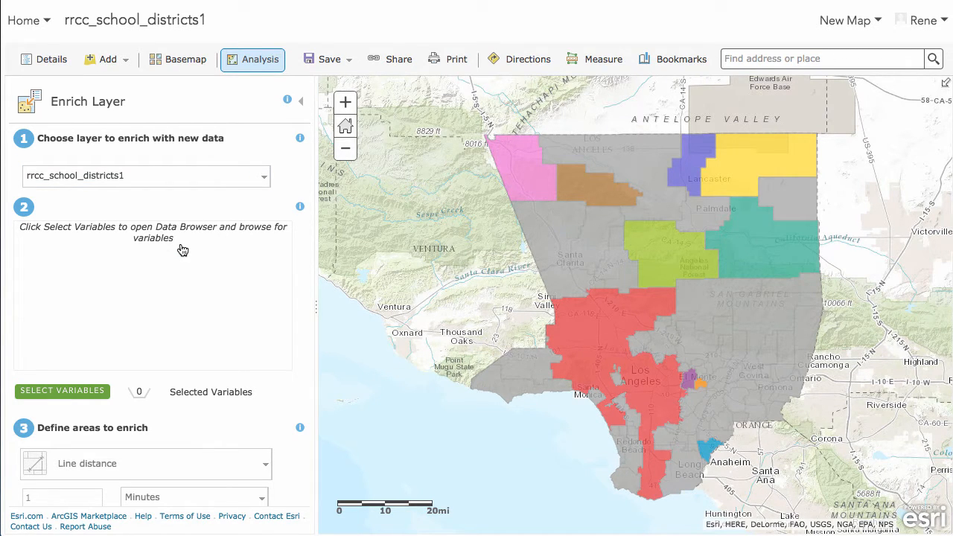
click(64, 393)
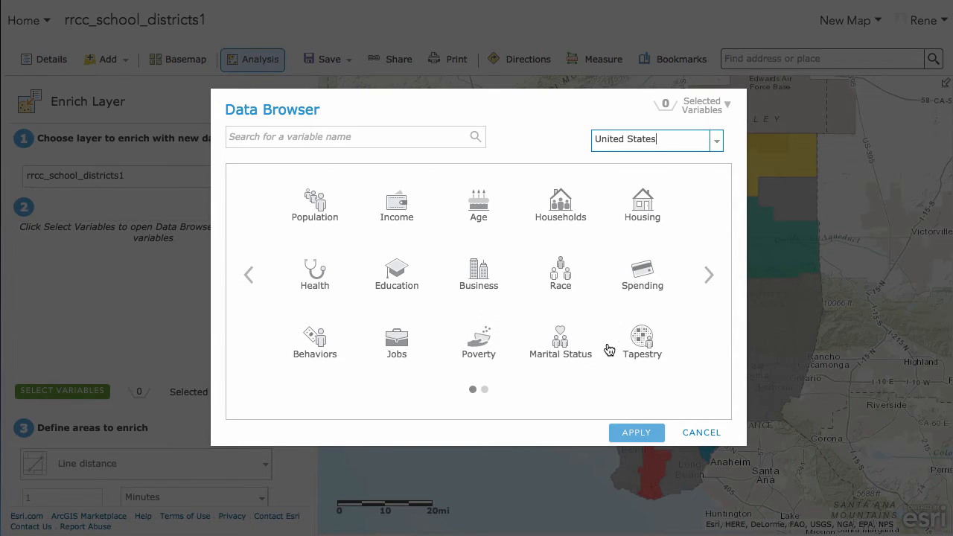
Browse the Data Browser categories and page through the Spending subcategories.
click(709, 275)
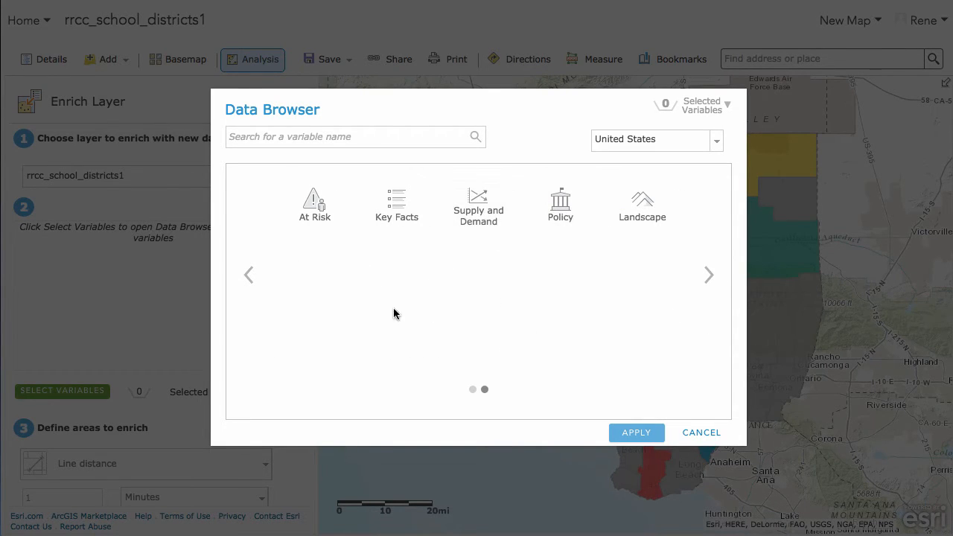
click(249, 275)
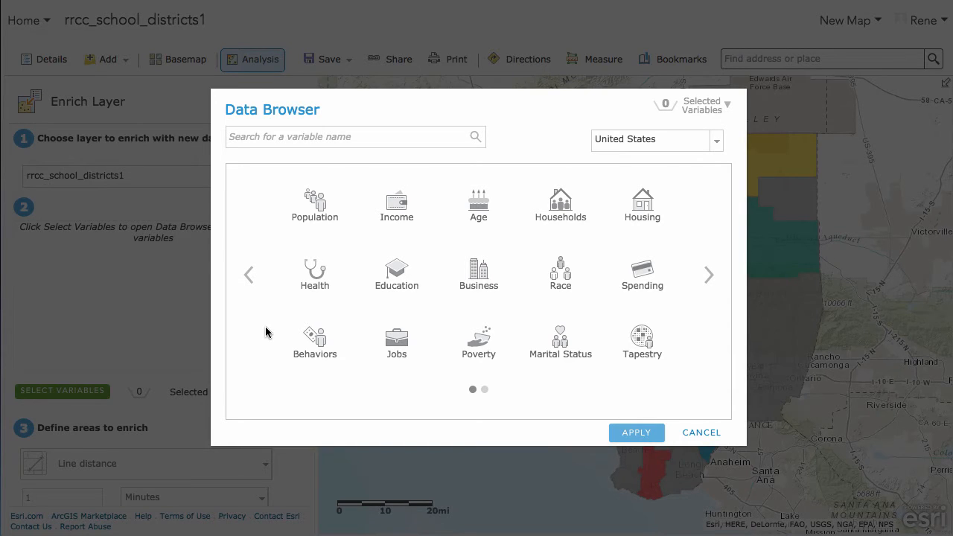
click(650, 292)
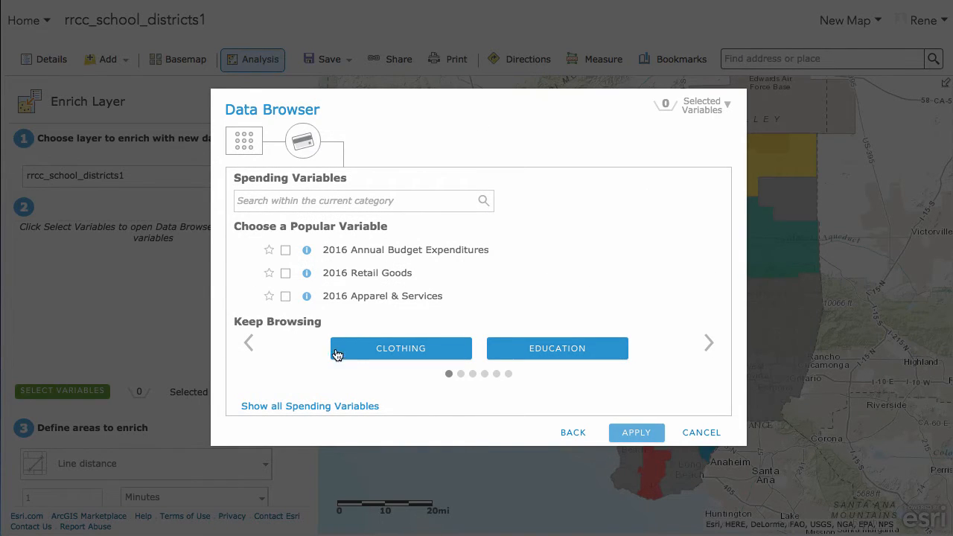
click(248, 142)
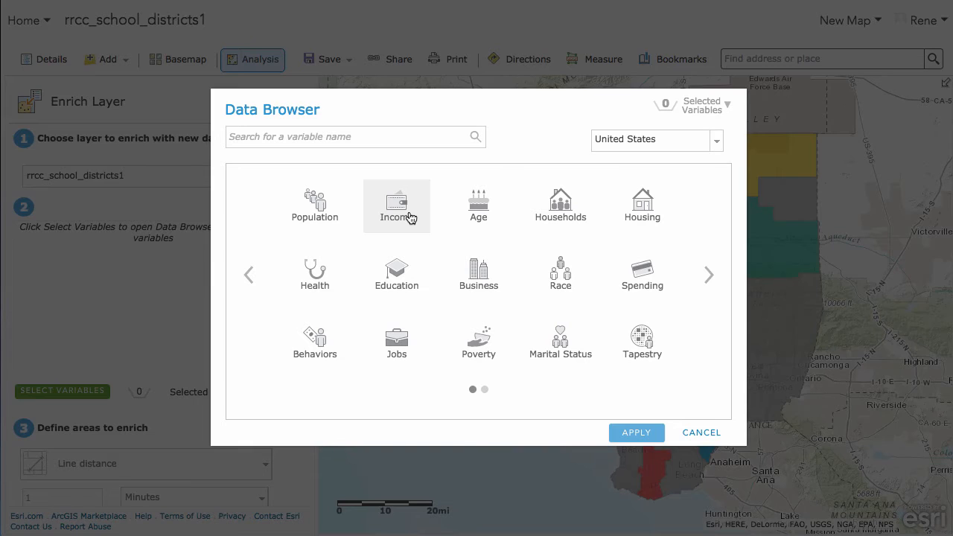
click(639, 275)
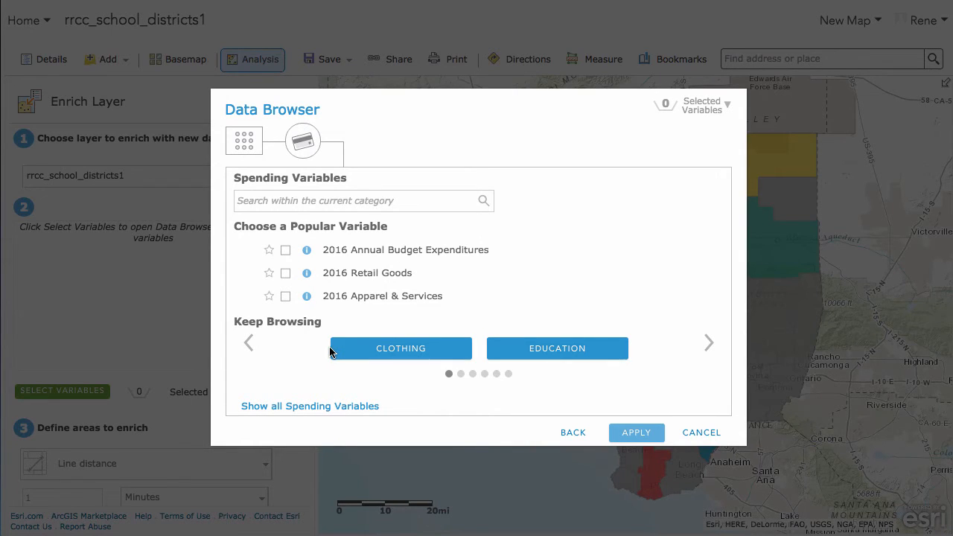
click(462, 375)
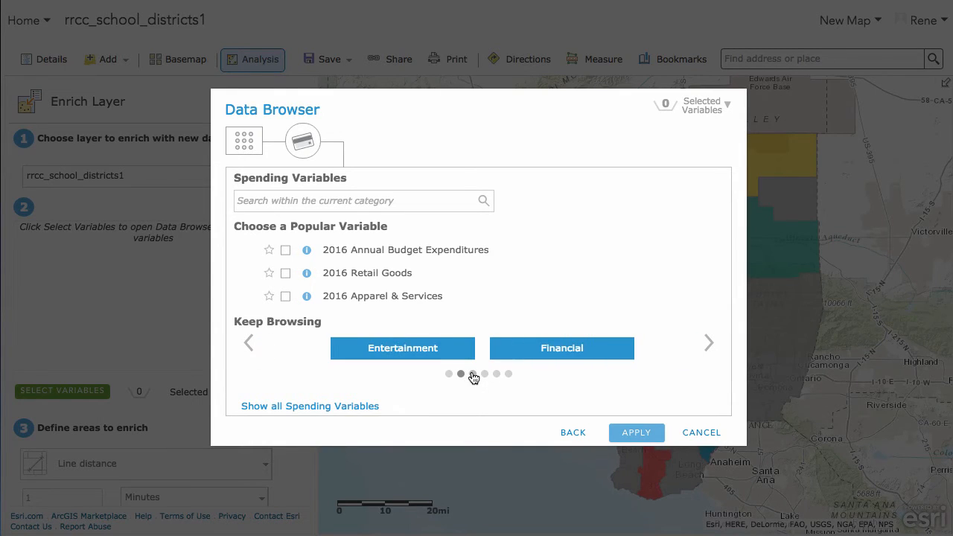
click(473, 374)
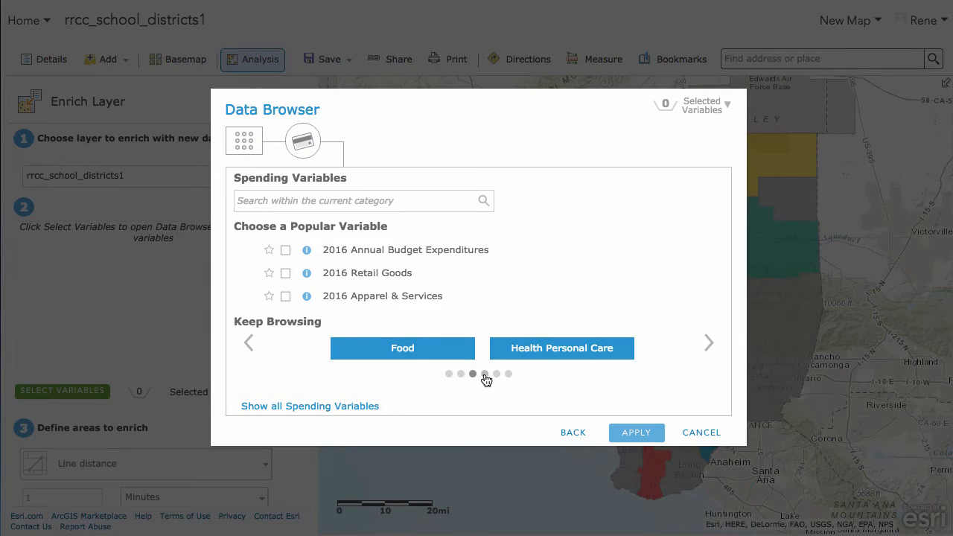
click(485, 374)
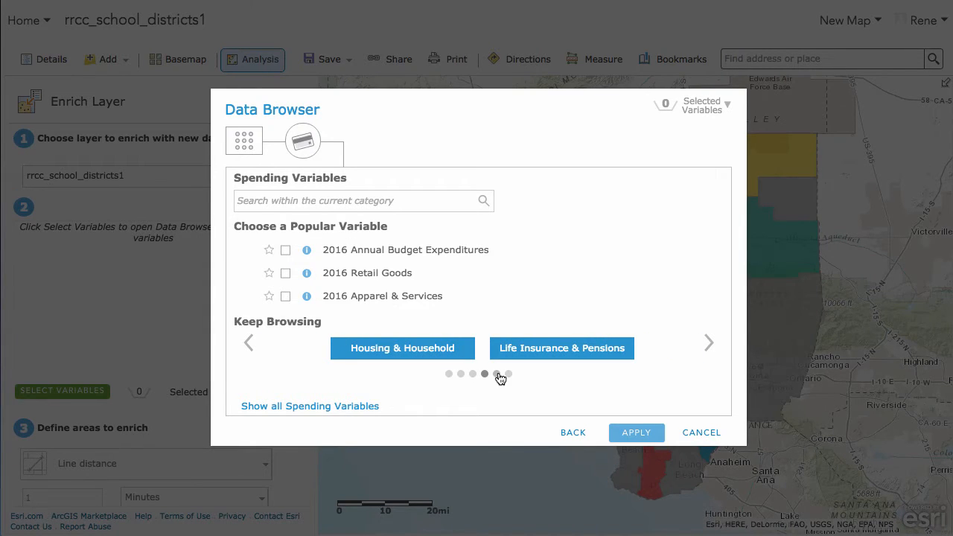
click(497, 374)
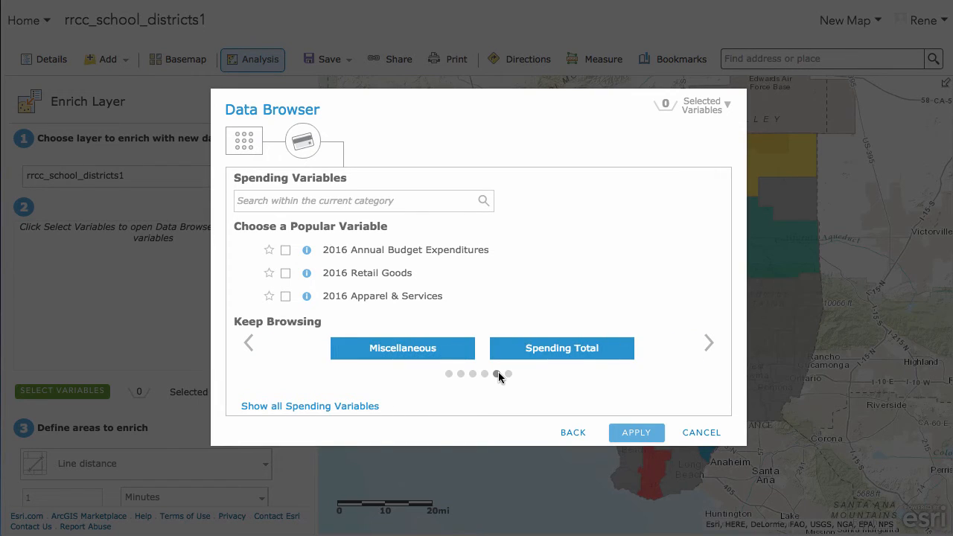
click(509, 375)
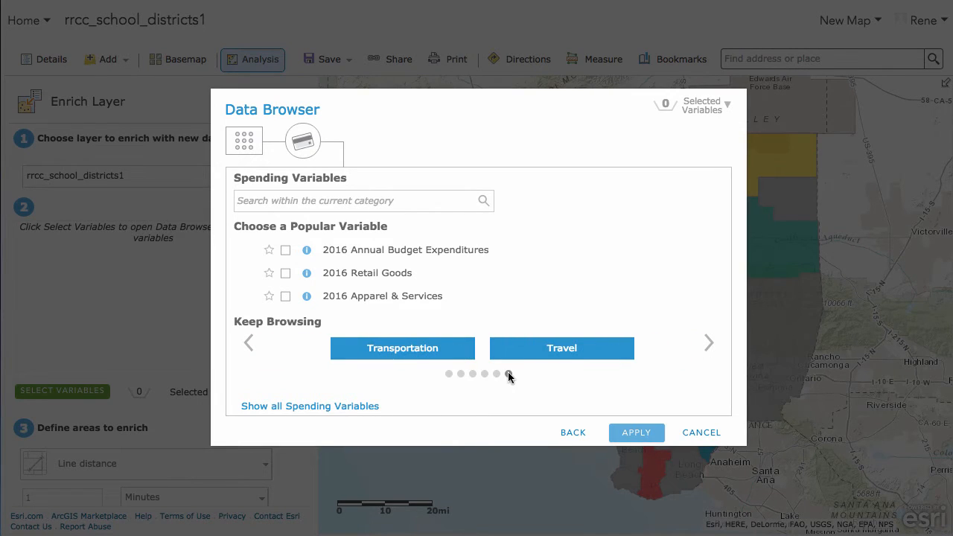
click(461, 375)
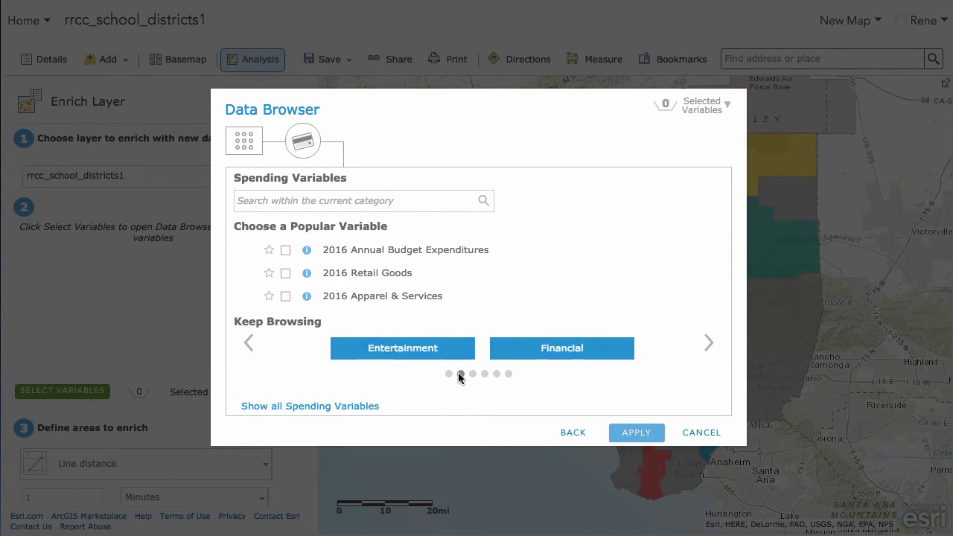
click(449, 374)
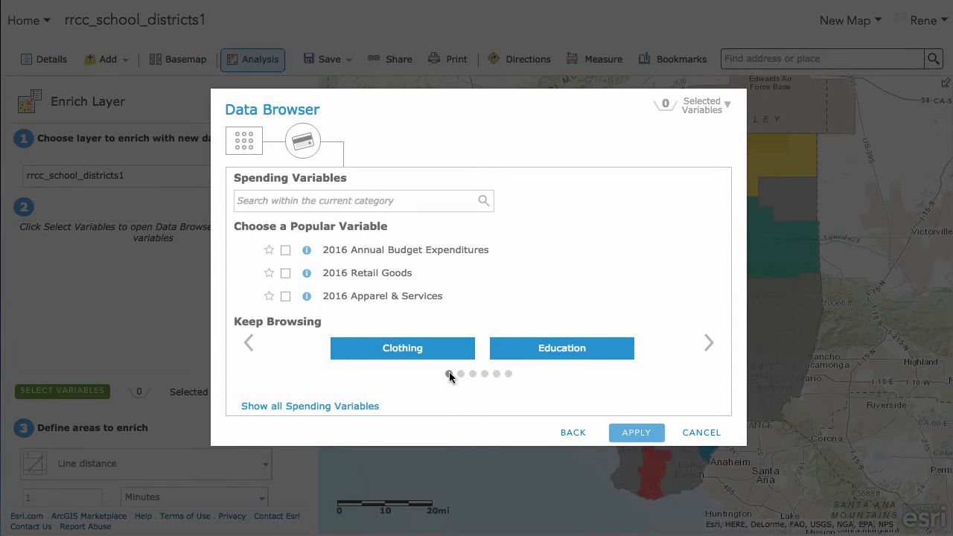
Select the 2016 Education consumer spending variable from the Education subcategory and apply it.
click(541, 353)
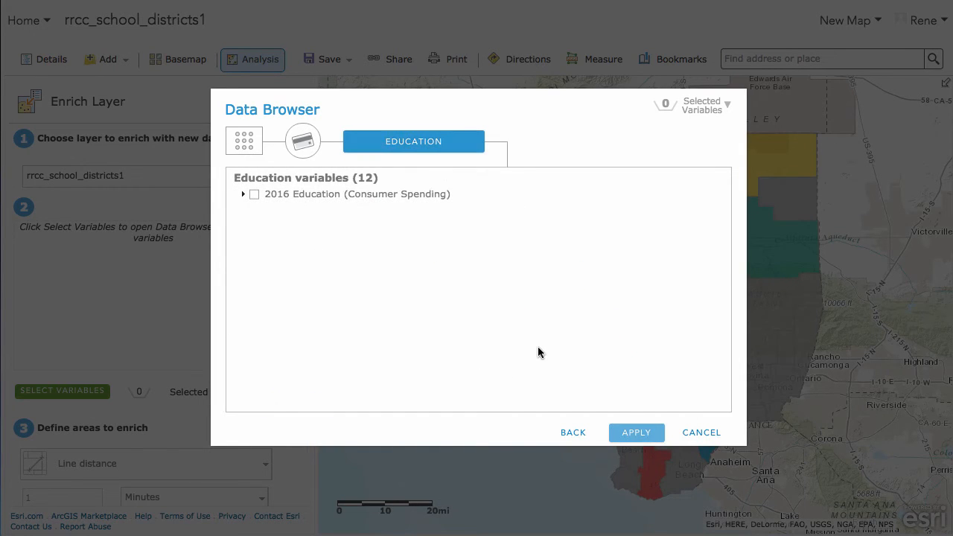
click(243, 194)
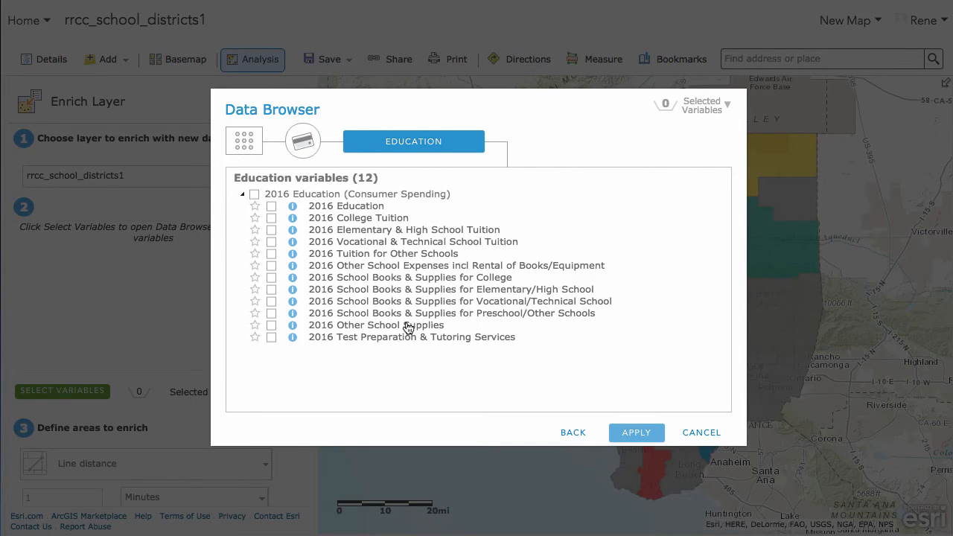
click(272, 208)
click(628, 434)
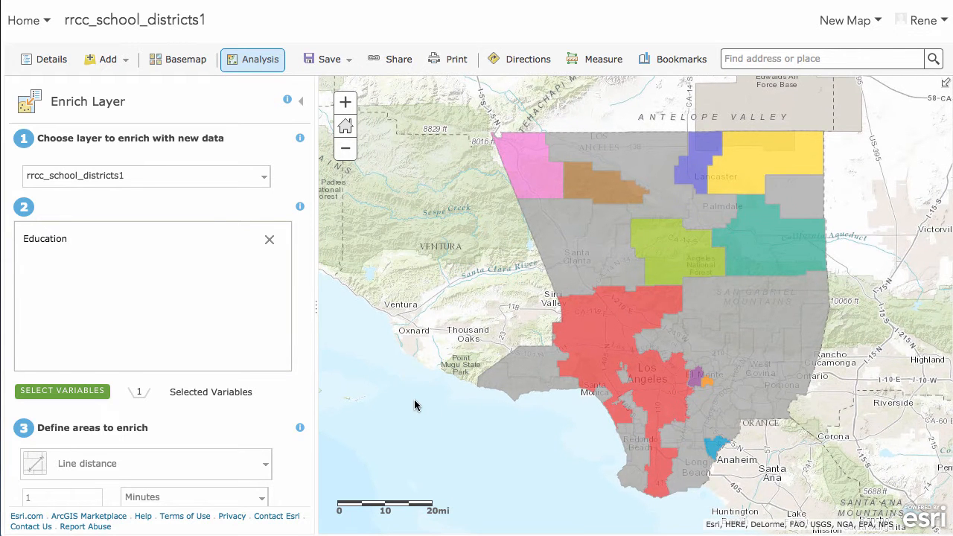
Check the credit usage and run the Enrich Layer analysis with result layer Enriched rrcc_school_districts1.
scroll(296, 353, down, 1)
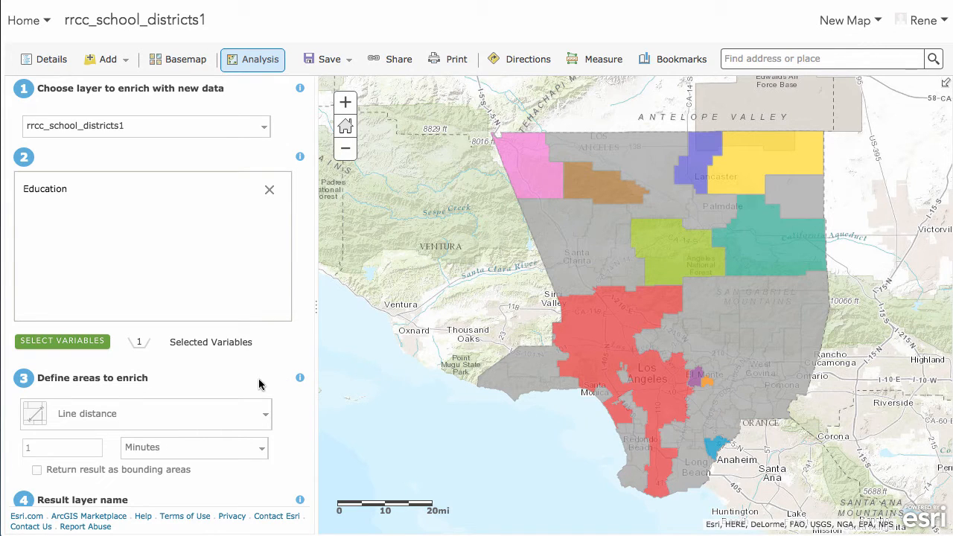
scroll(259, 383, down, 3)
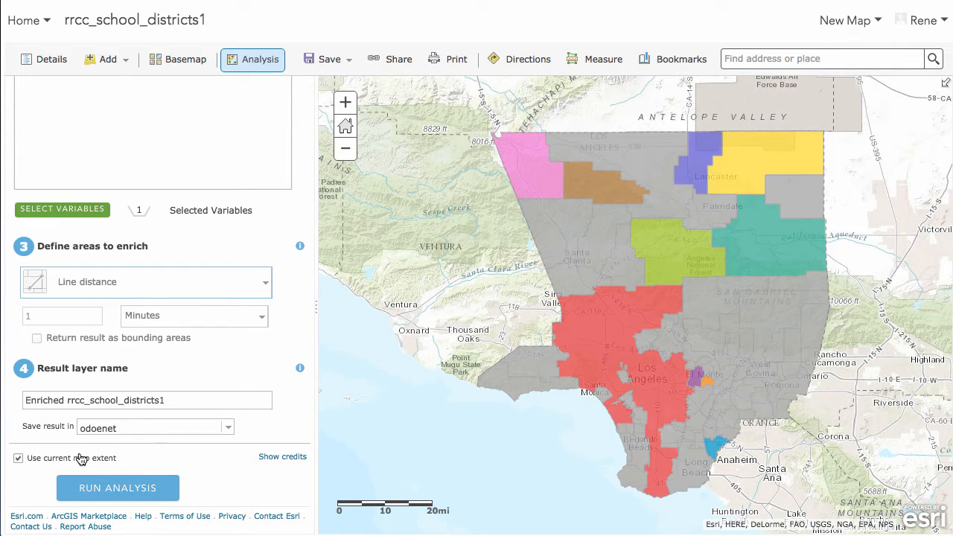
click(275, 462)
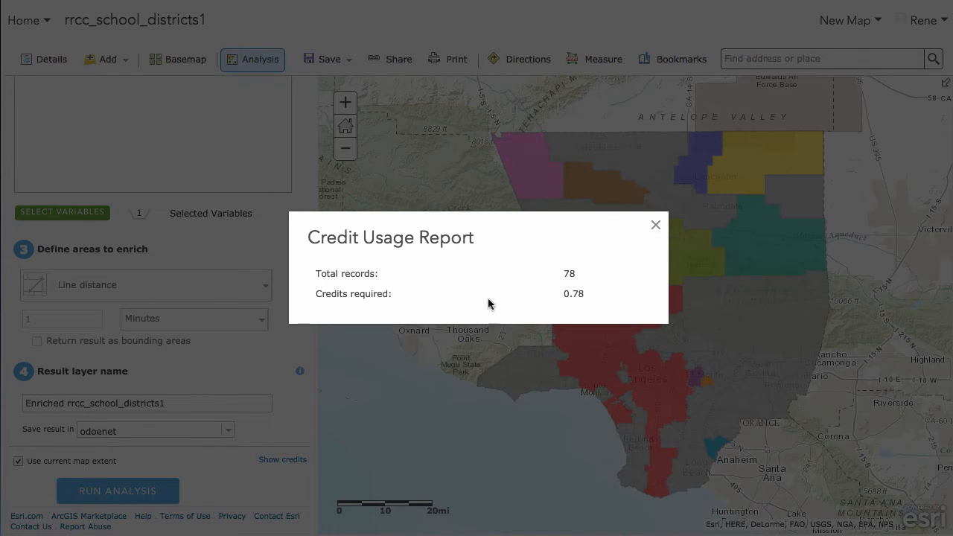
click(655, 226)
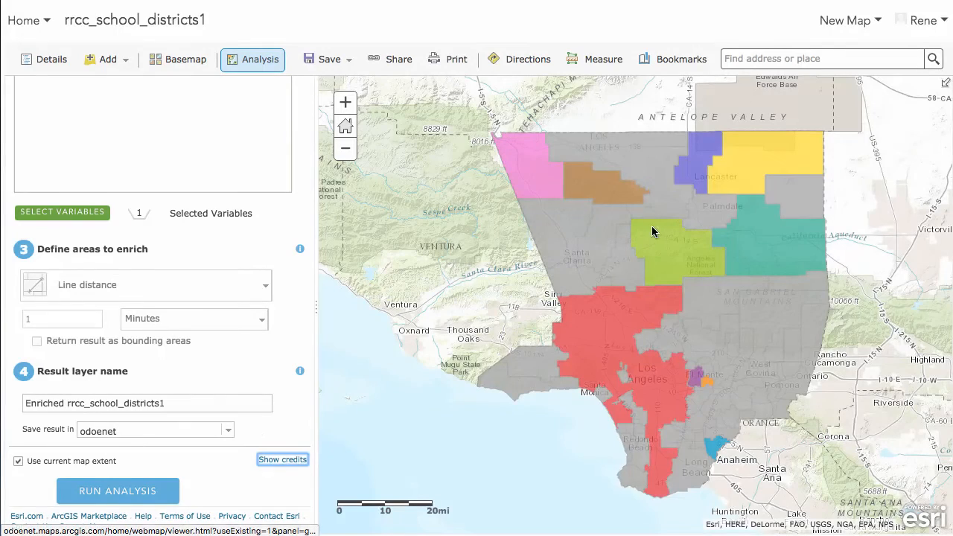
click(118, 491)
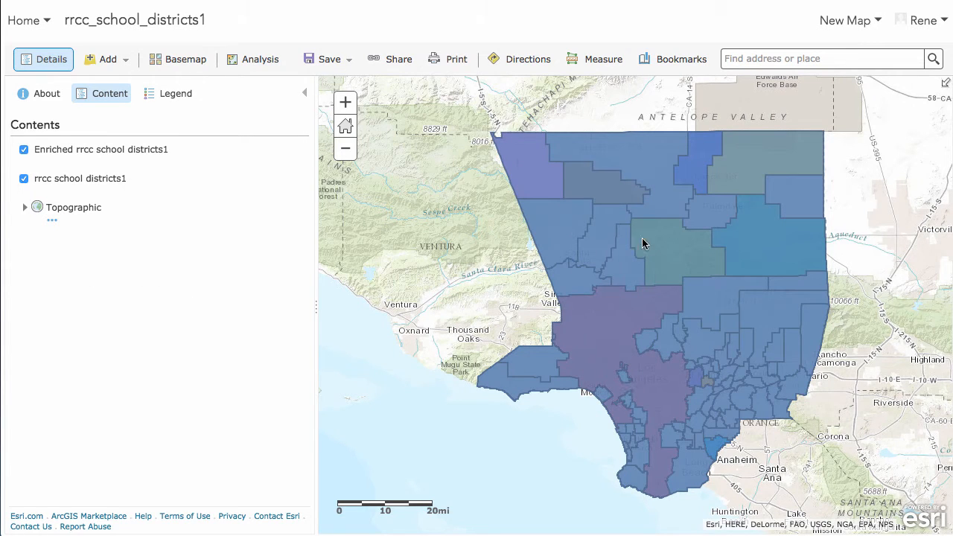
Hide the original rrcc school districts1 layer so only the enriched layer shows.
mouse_move(63, 159)
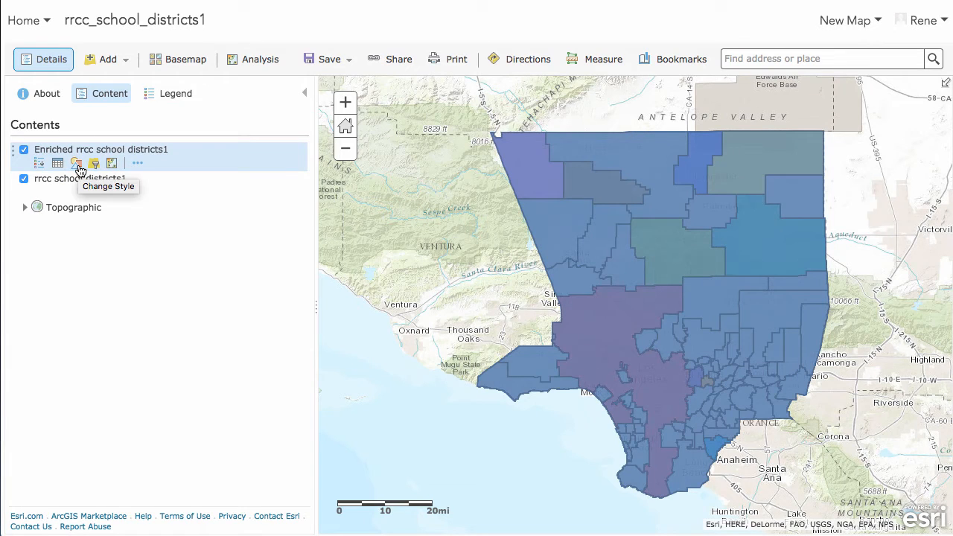
mouse_move(33, 195)
click(24, 179)
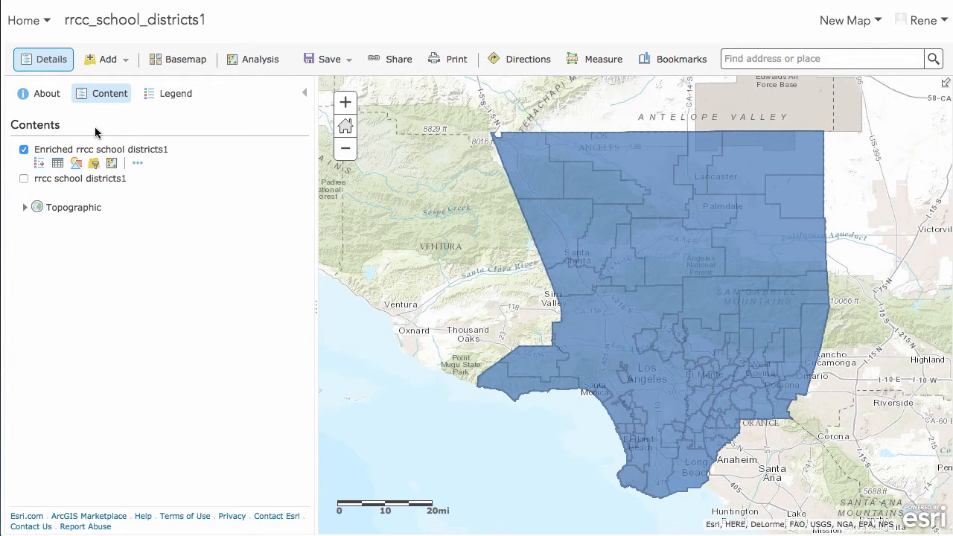
Open the enriched layer's attribute table and scroll to its Education spending field.
mouse_move(60, 165)
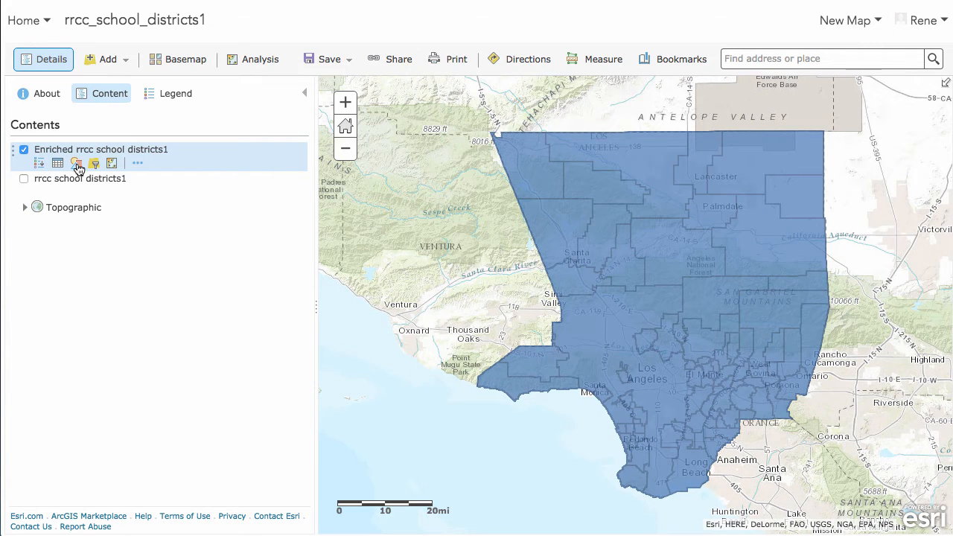
click(60, 164)
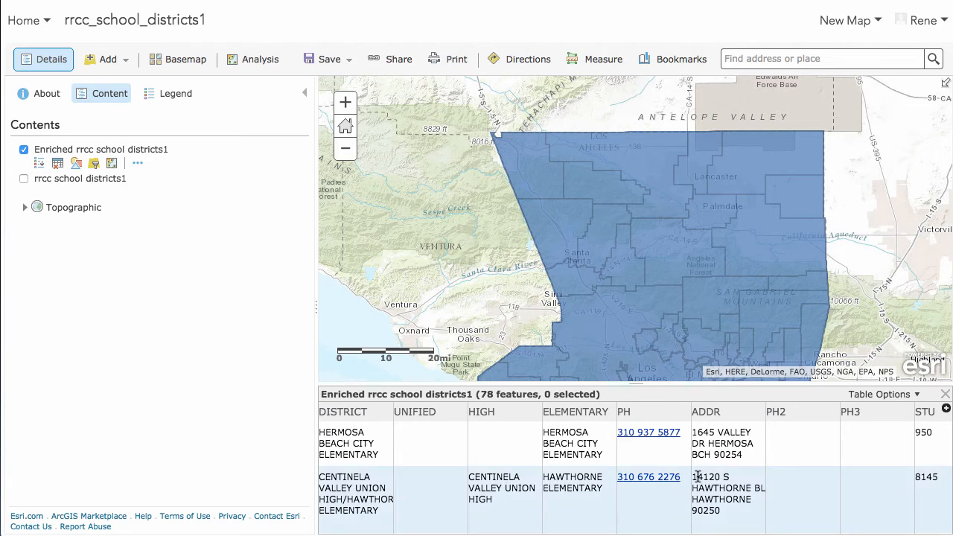
scroll(693, 477, right, 3)
scroll(693, 477, right, 10)
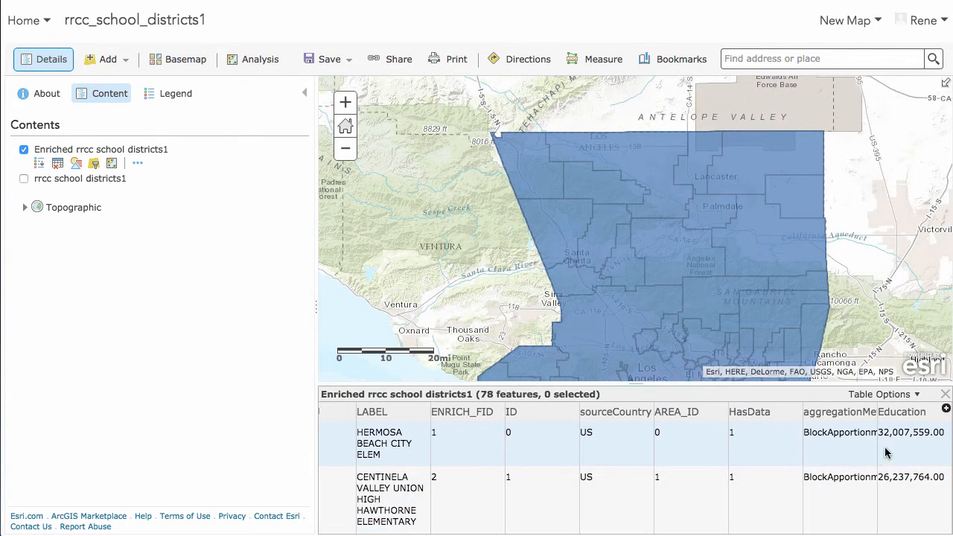
scroll(902, 445, down, 6)
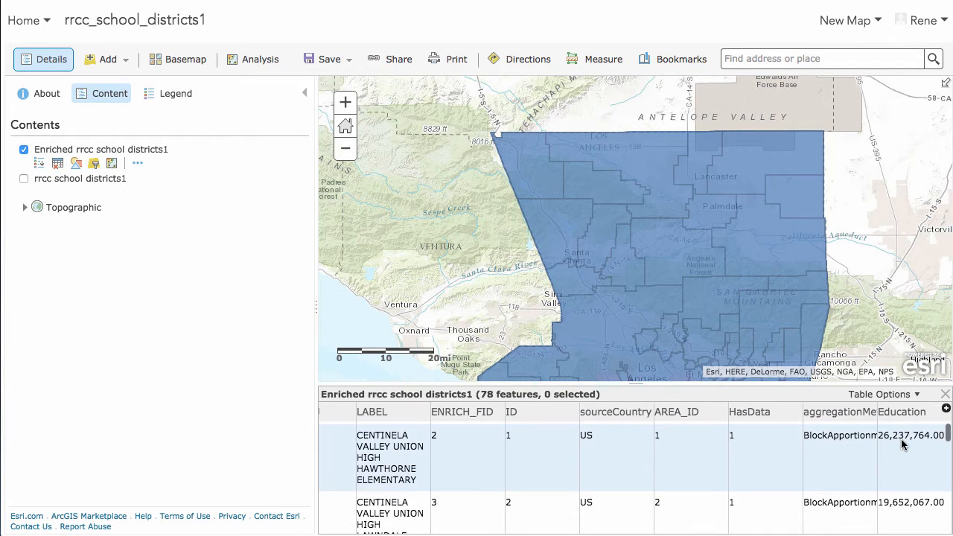
Scroll down through the Education values in the enriched layer's attribute table and close the table.
scroll(903, 445, down, 4)
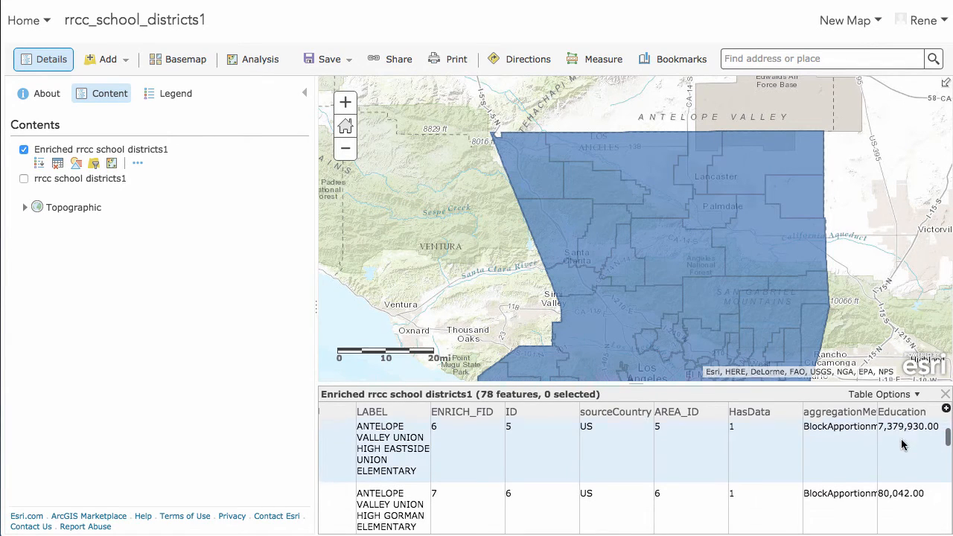
scroll(902, 444, down, 5)
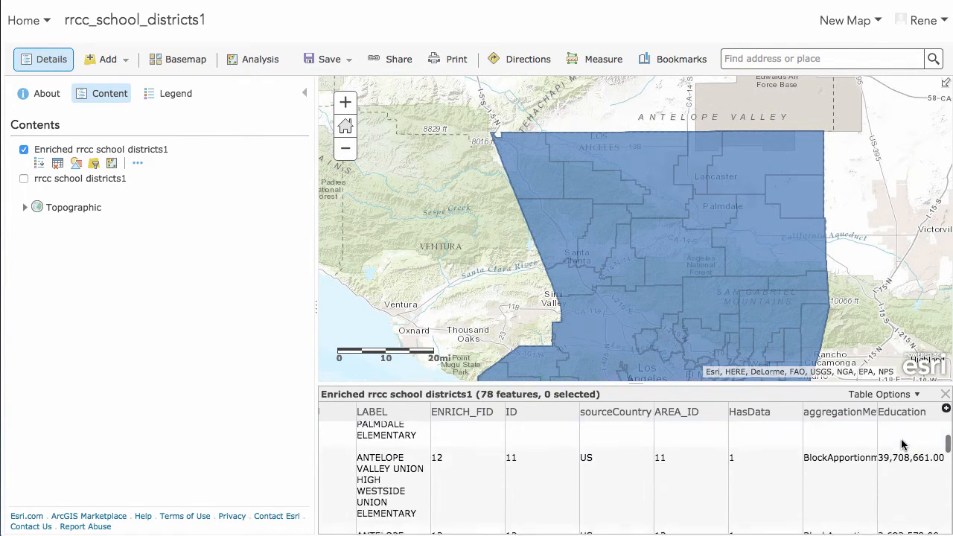
scroll(902, 444, down, 5)
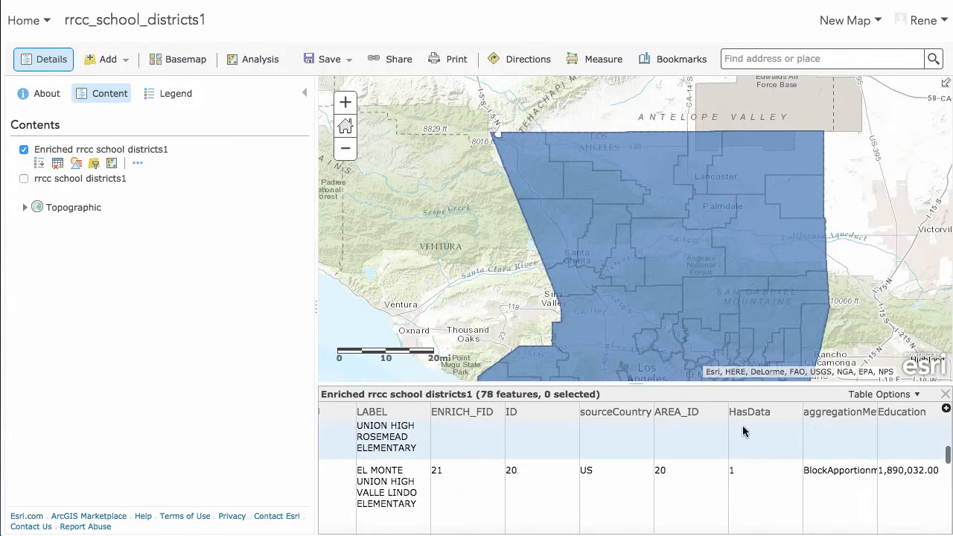
click(946, 395)
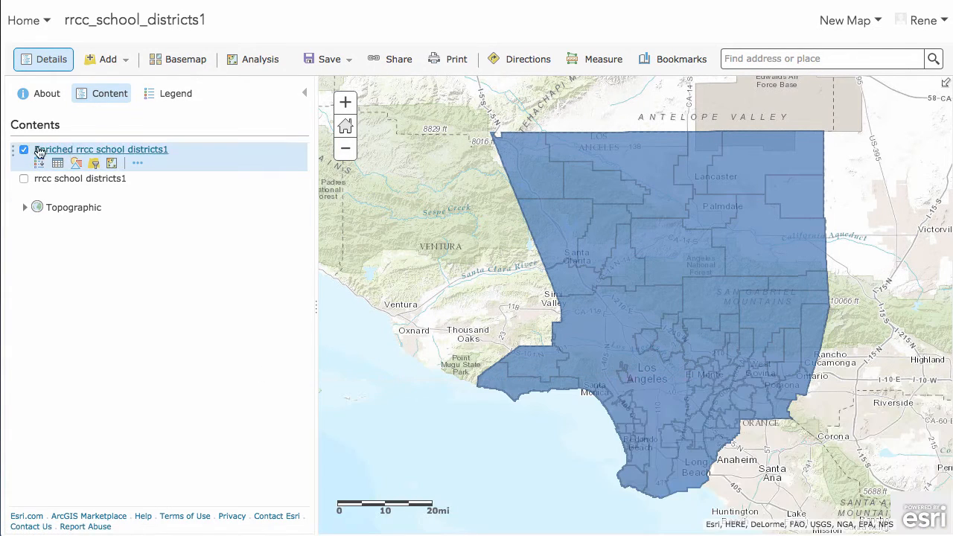
Change the enriched layer's style to show the Education attribute.
click(76, 164)
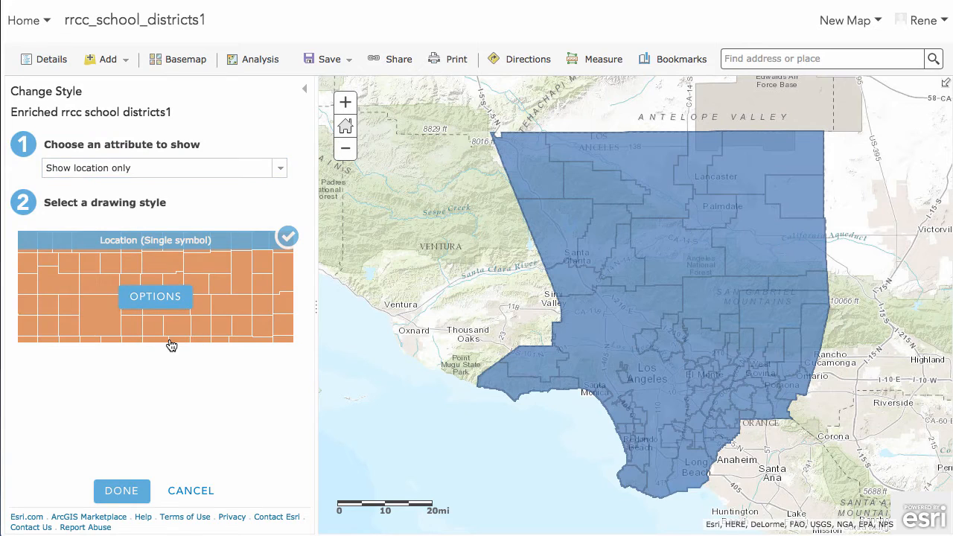
click(281, 170)
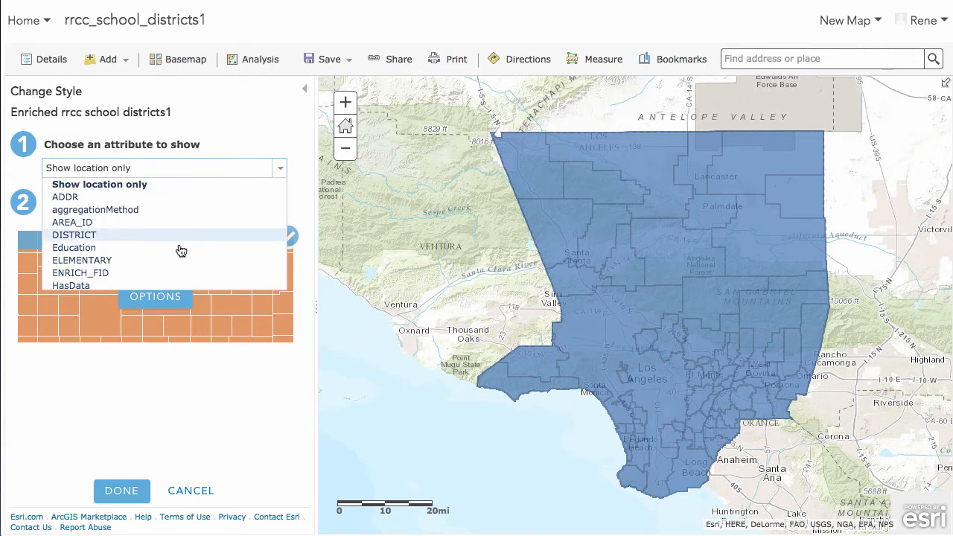
scroll(172, 260, down, 5)
scroll(111, 266, up, 5)
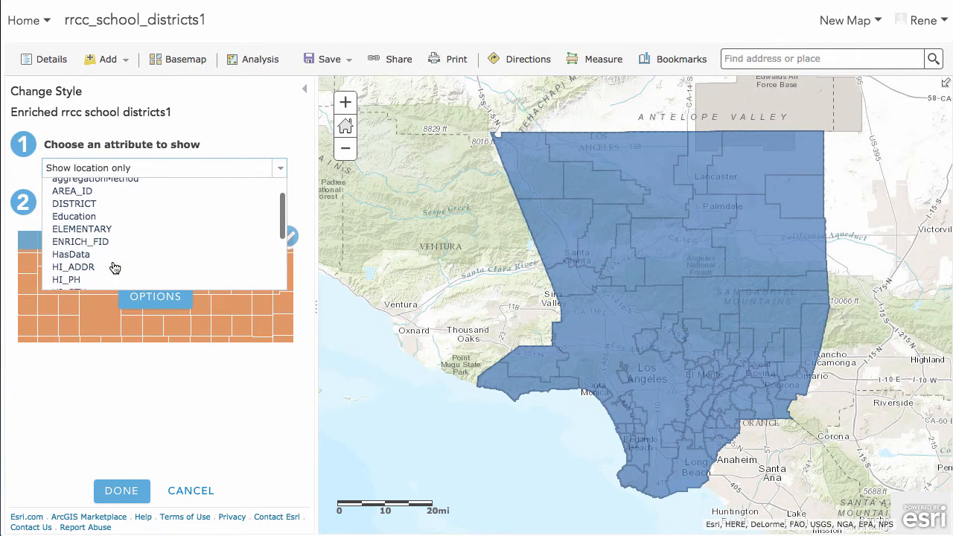
scroll(115, 264, down, 3)
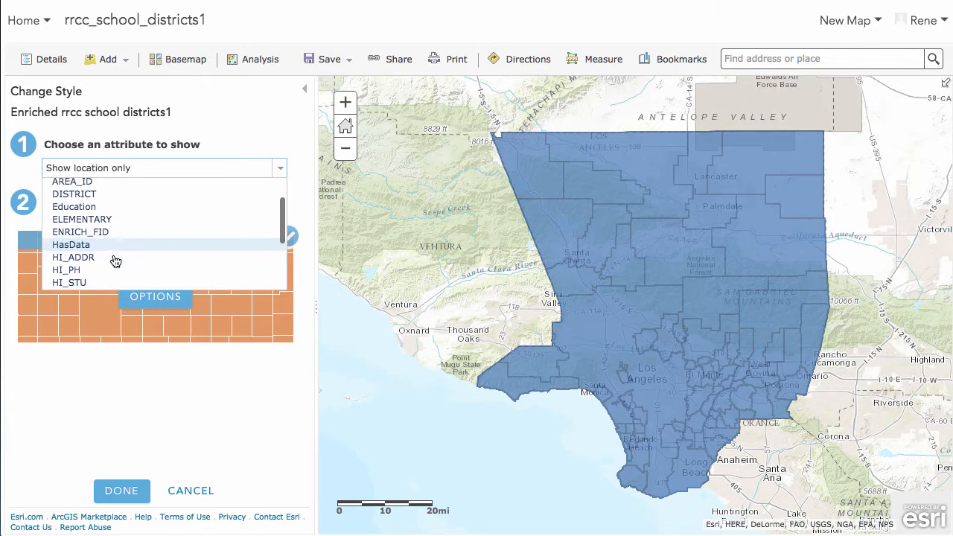
scroll(115, 260, down, 1)
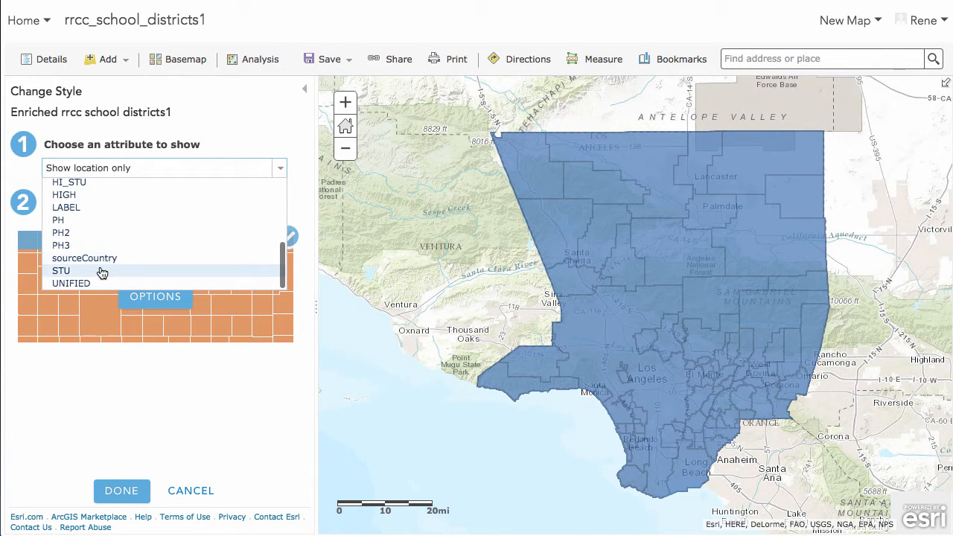
scroll(125, 239, up, 5)
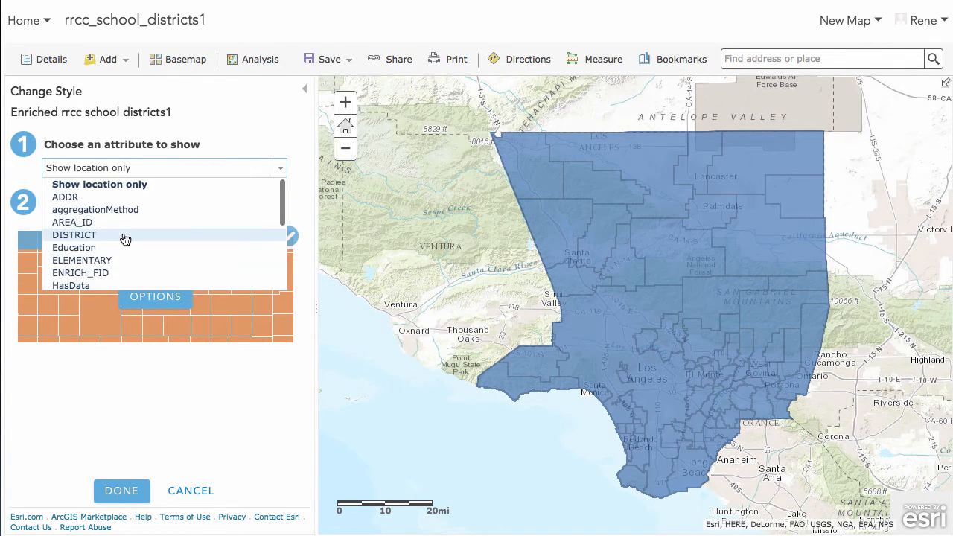
click(108, 247)
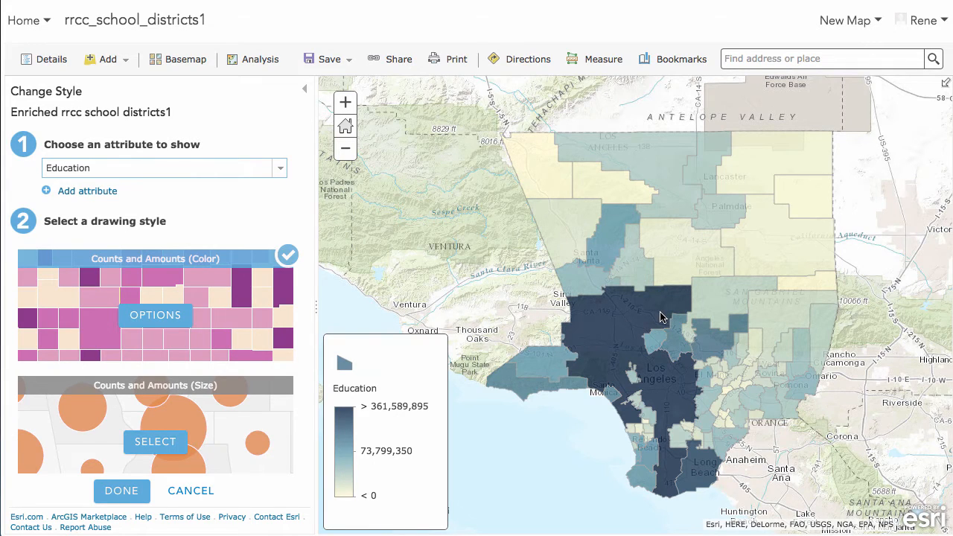
Inspect a district's pop-up, close it, and browse the available drawing styles.
click(616, 343)
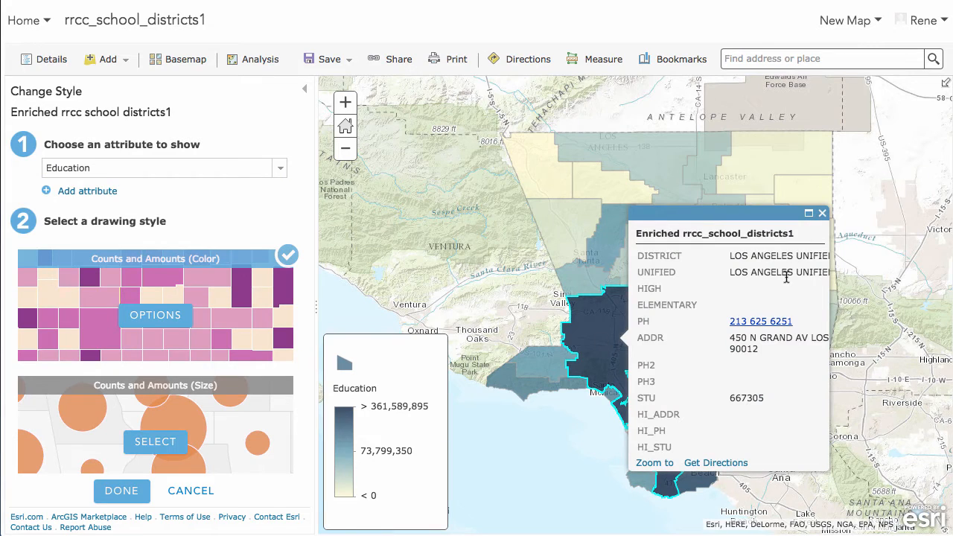
click(823, 215)
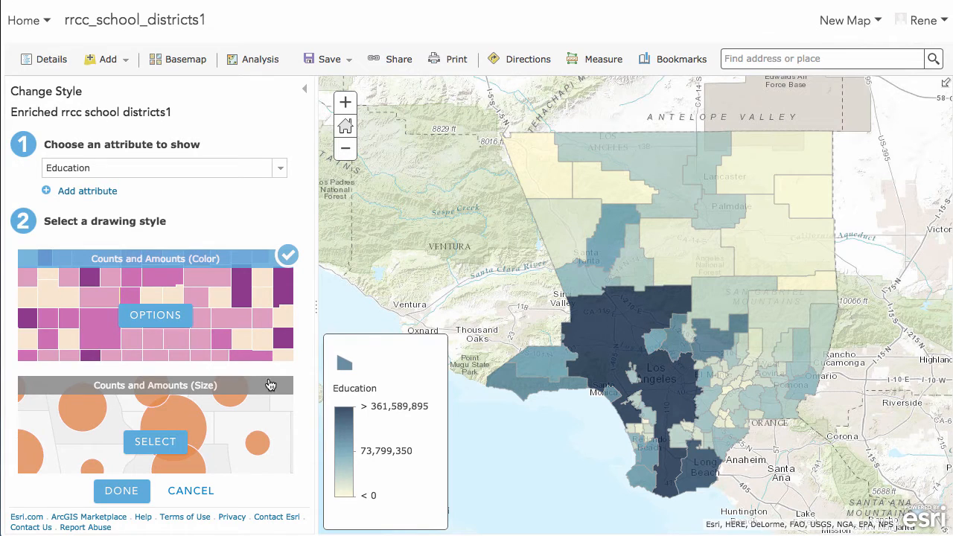
scroll(201, 403, down, 5)
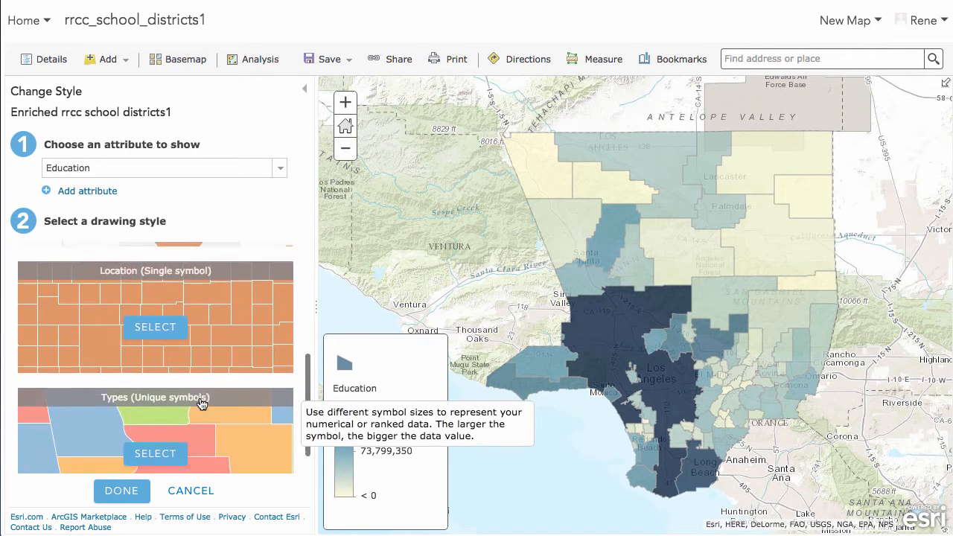
scroll(201, 402, up, 5)
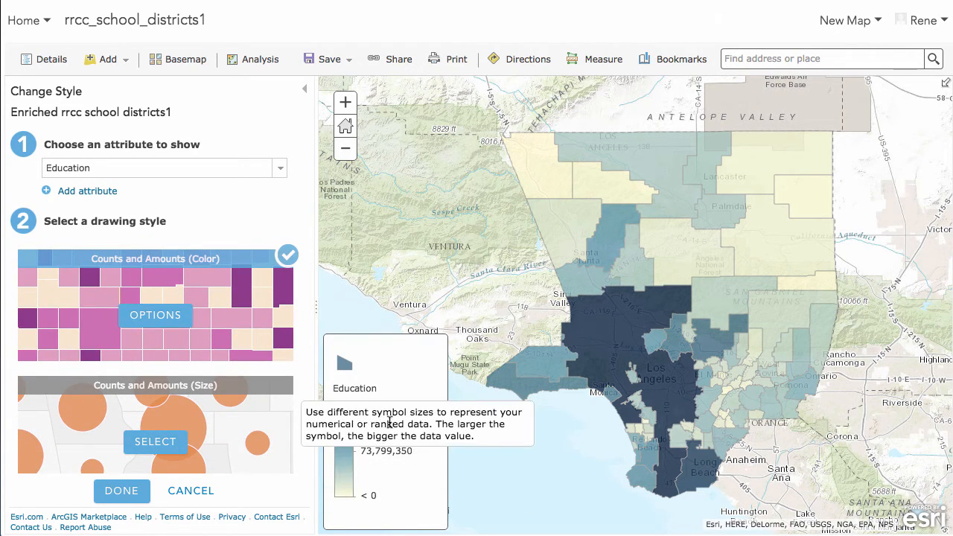
Open the Counts and Amounts (Color) options, accept the defaults and finish the style change.
click(187, 322)
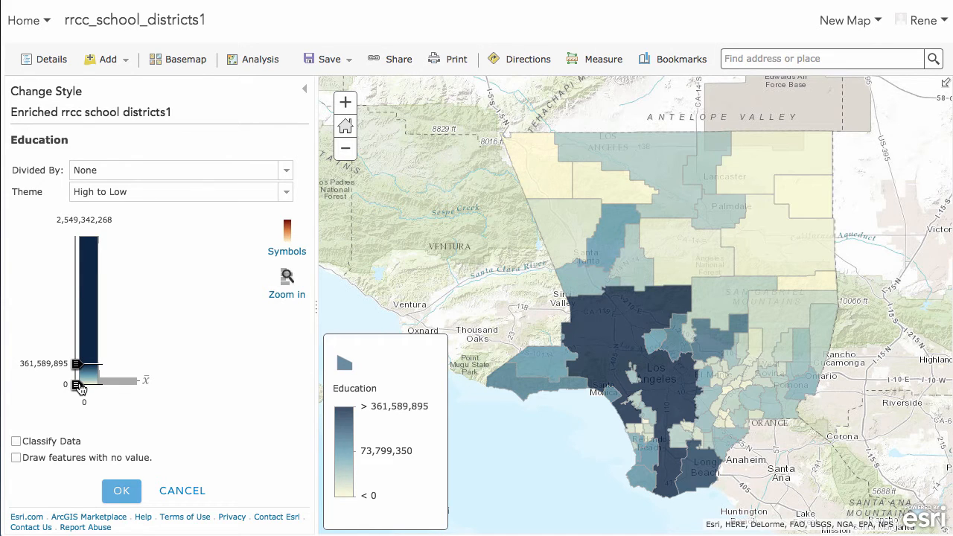
click(126, 494)
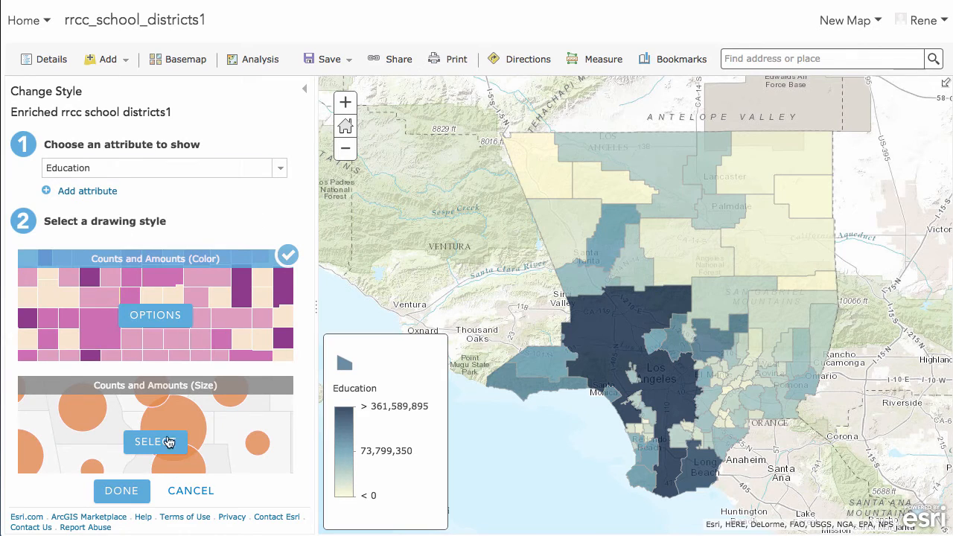
click(120, 494)
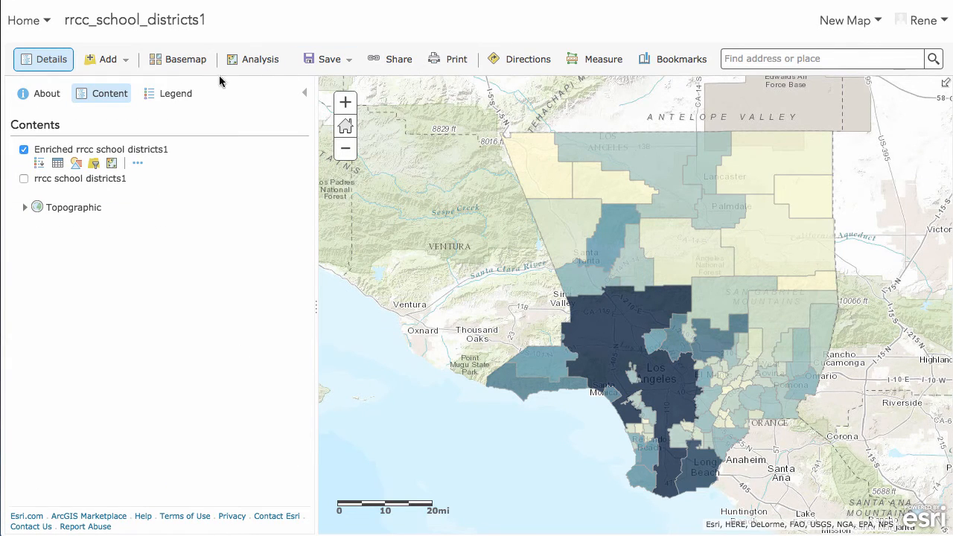
Switch the basemap to Light Gray Canvas.
click(181, 63)
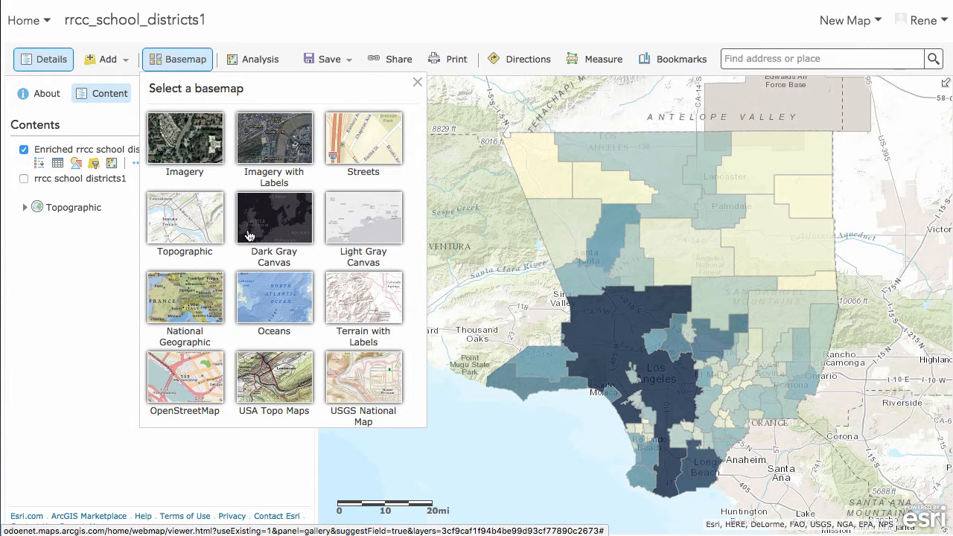
click(361, 225)
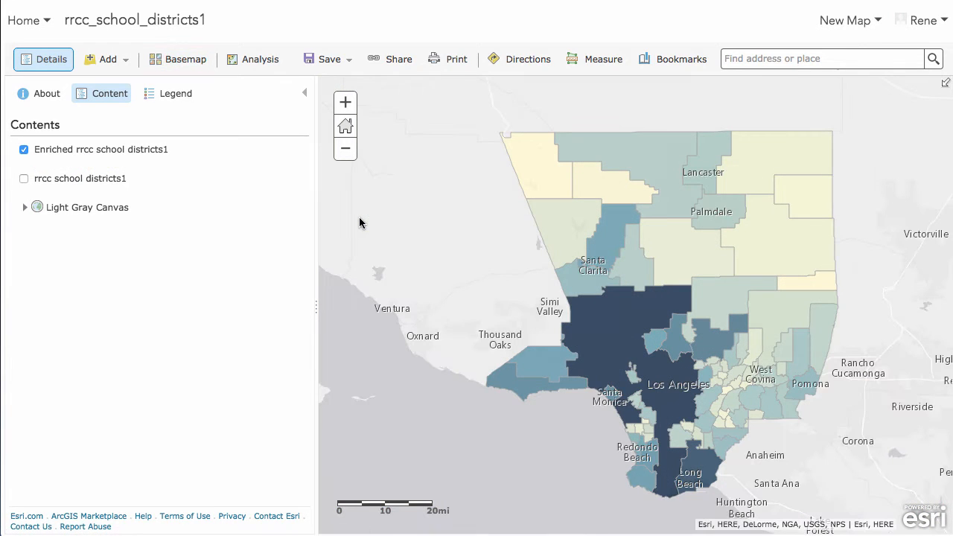
Reopen the enriched layer's Counts and Amounts (Color) options and set the theme to Above and Below.
click(75, 163)
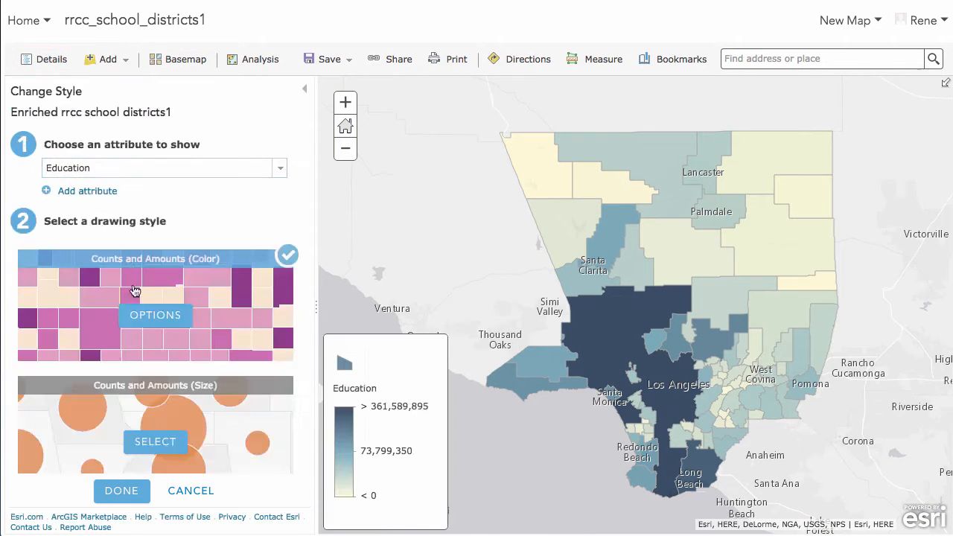
click(153, 316)
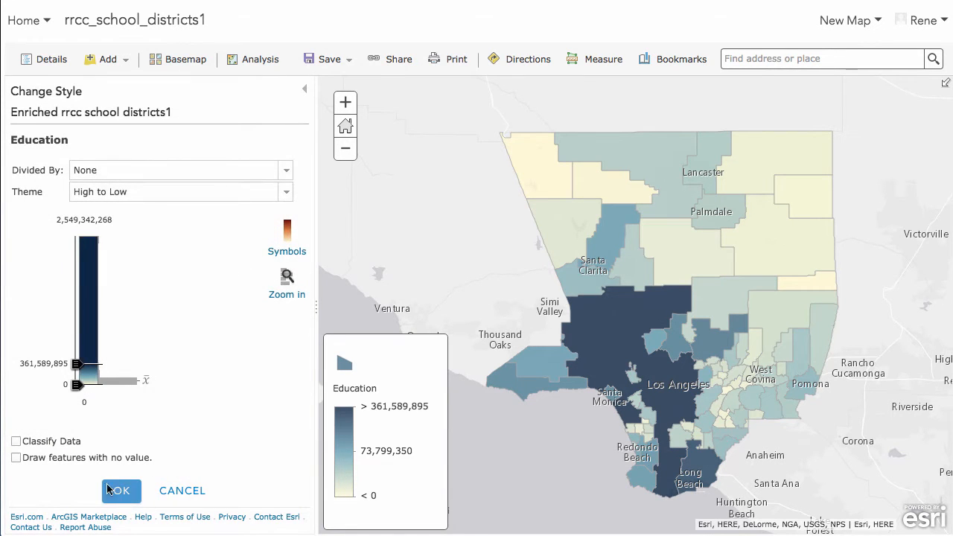
click(231, 191)
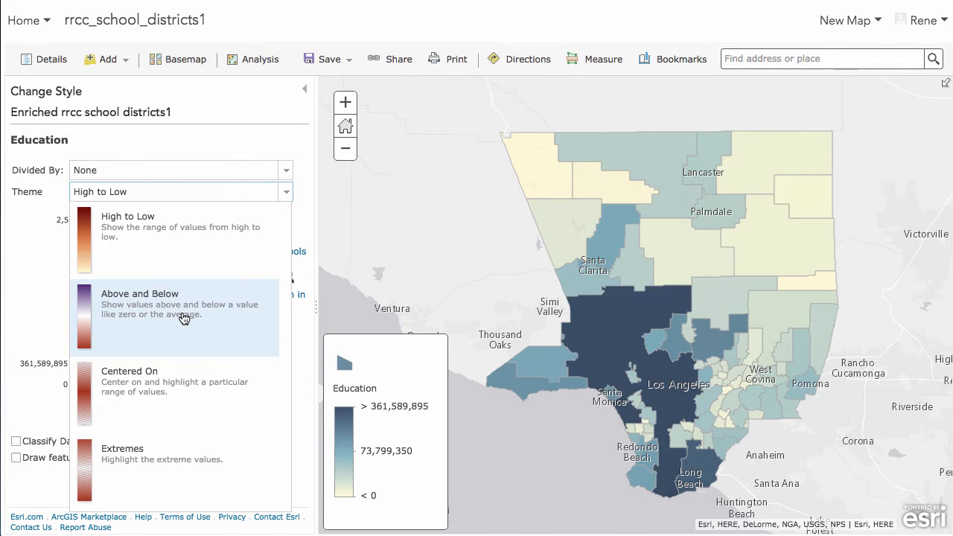
click(184, 319)
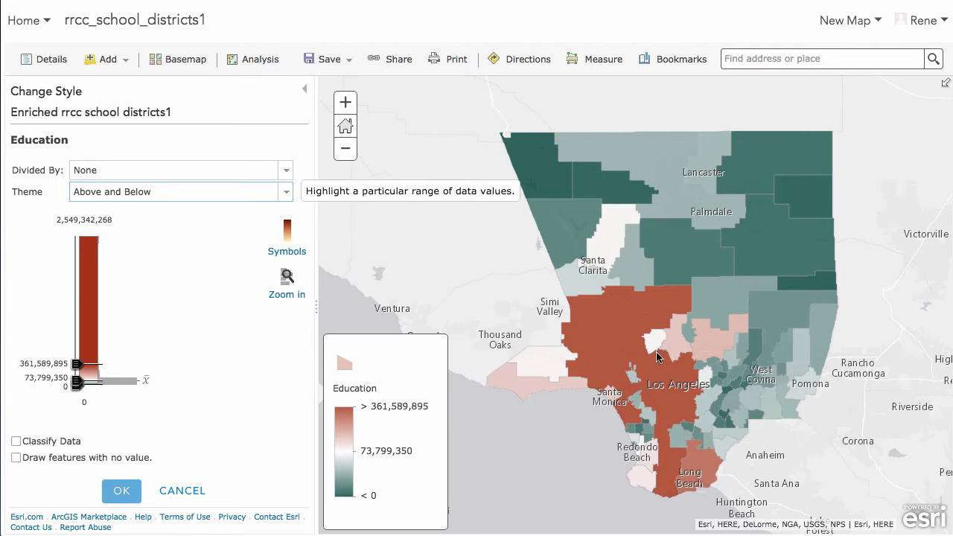
Inspect a district's pop-up and pan and zoom around the map to examine the district colors.
click(637, 433)
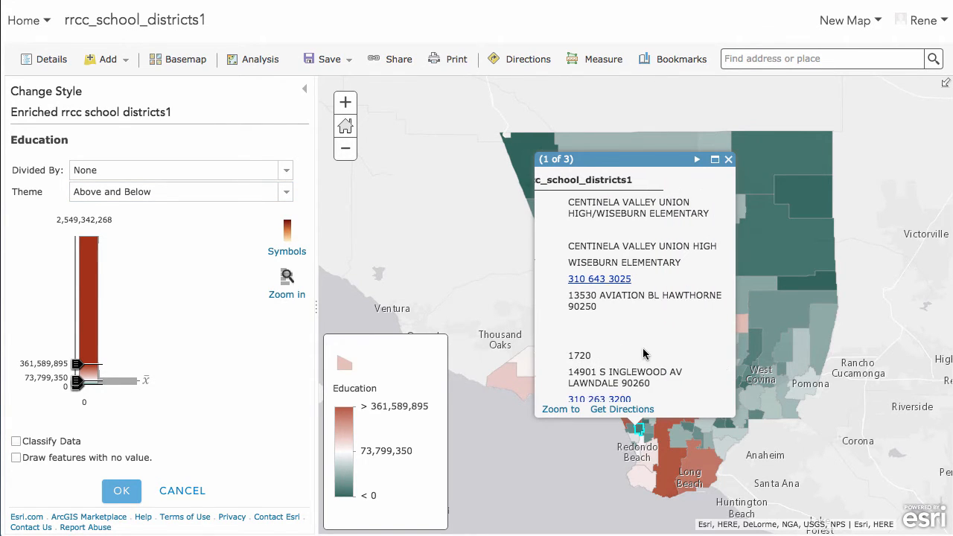
click(729, 160)
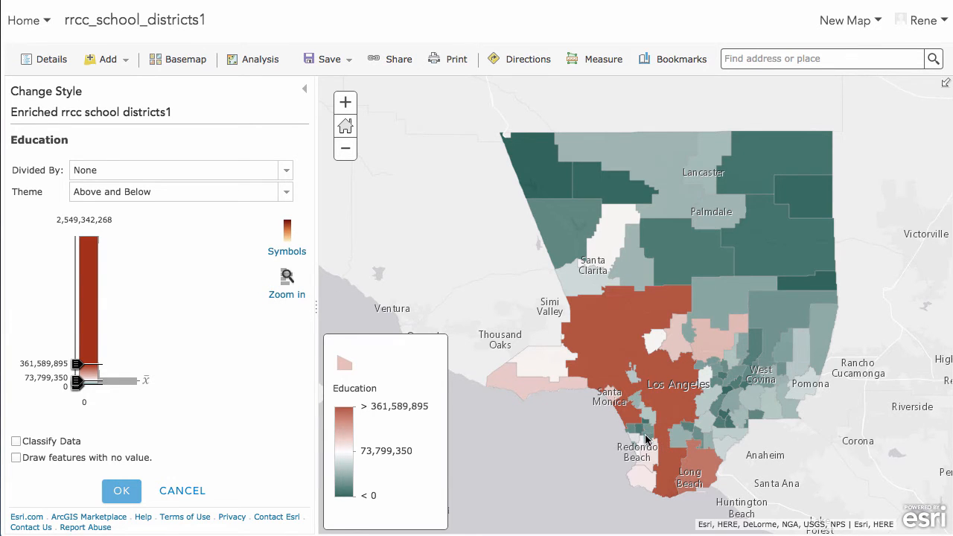
drag(629, 431, 682, 504)
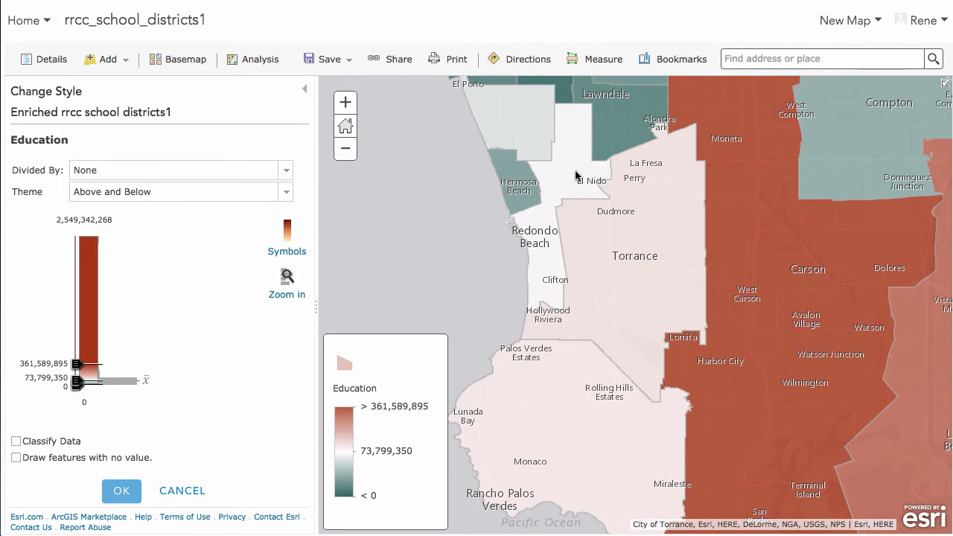
drag(576, 179, 669, 310)
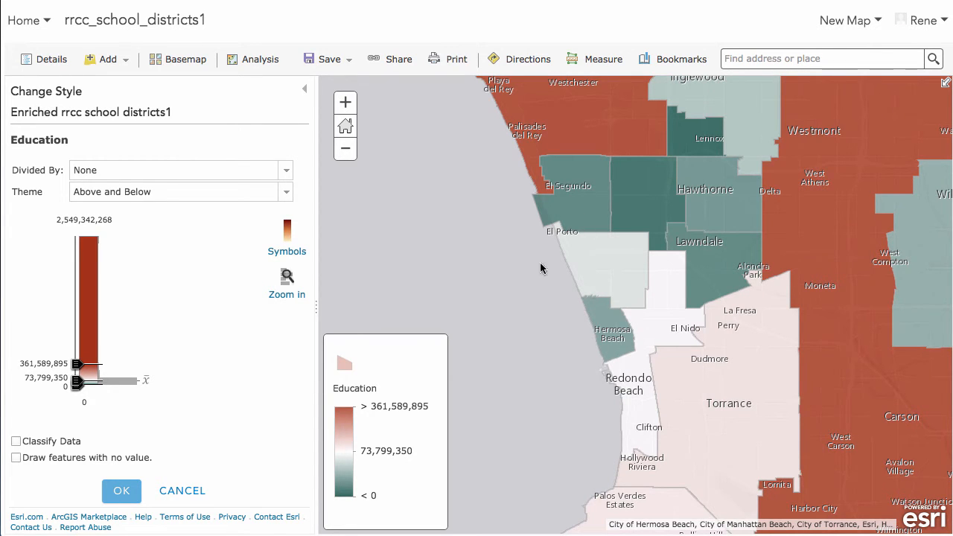
click(353, 153)
click(350, 153)
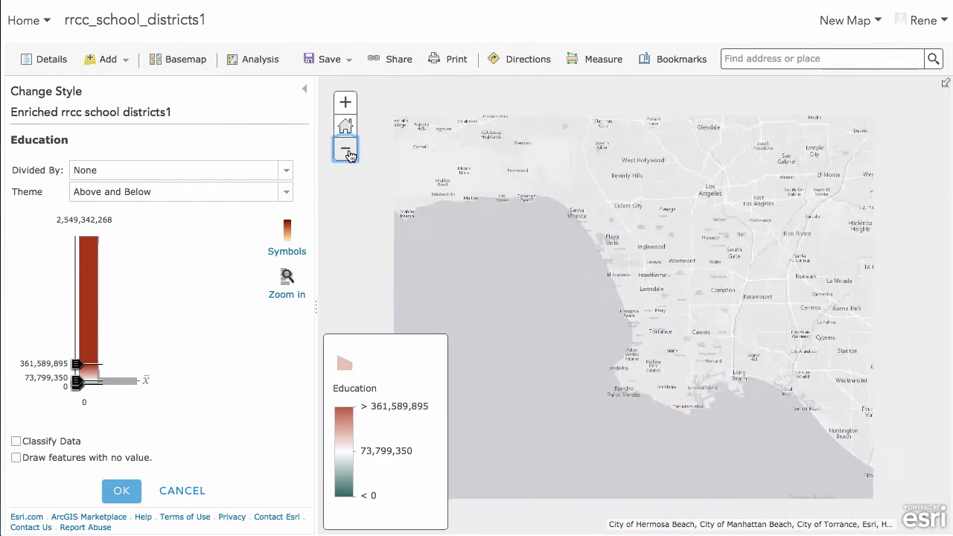
click(350, 154)
drag(677, 130, 677, 258)
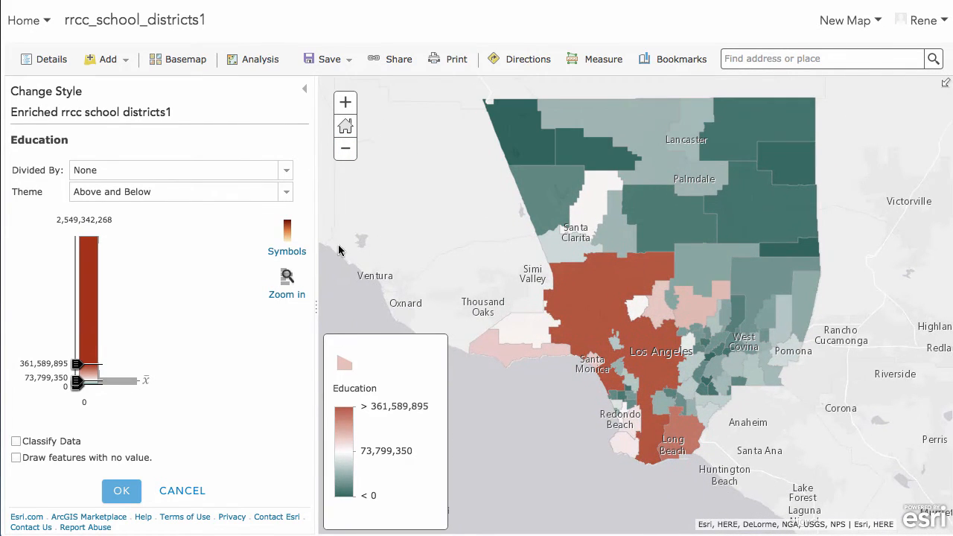
click(354, 155)
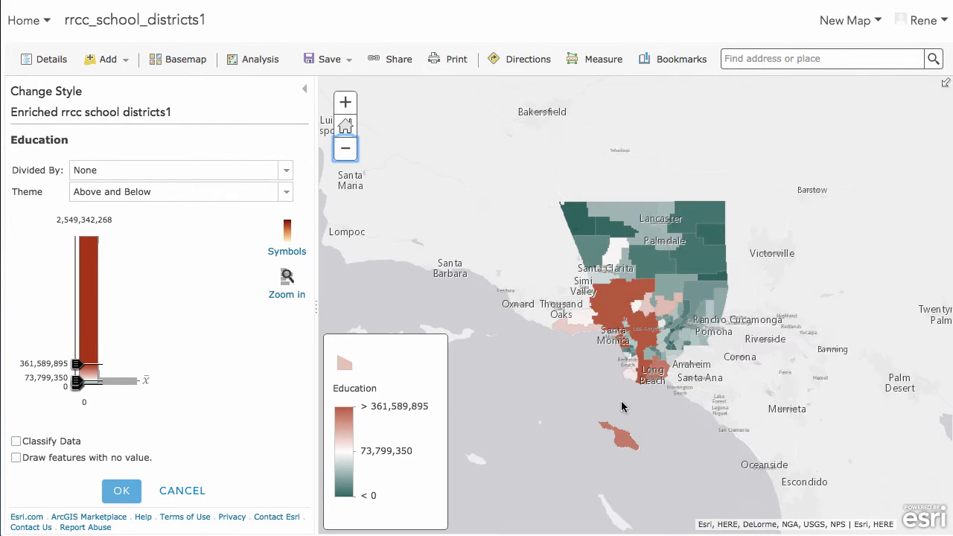
drag(759, 177, 524, 471)
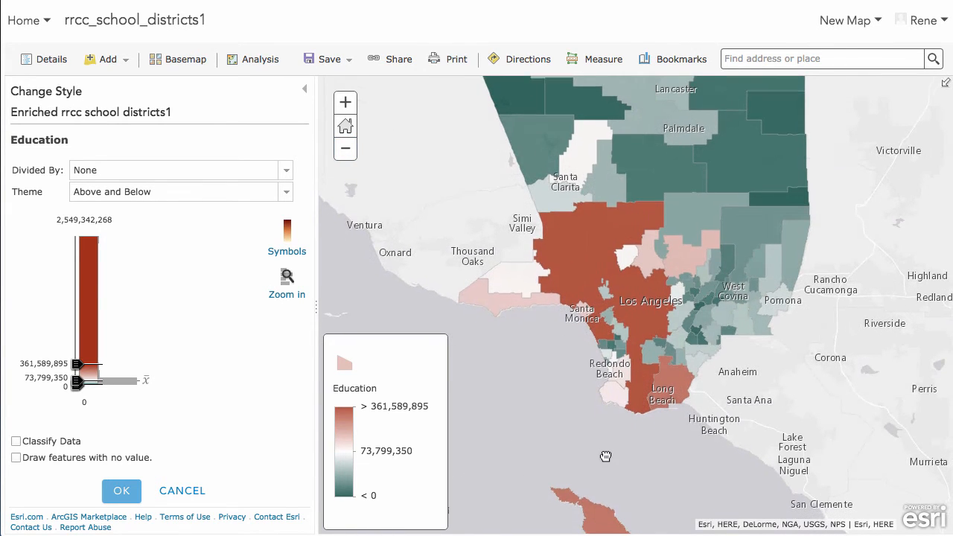
click(349, 150)
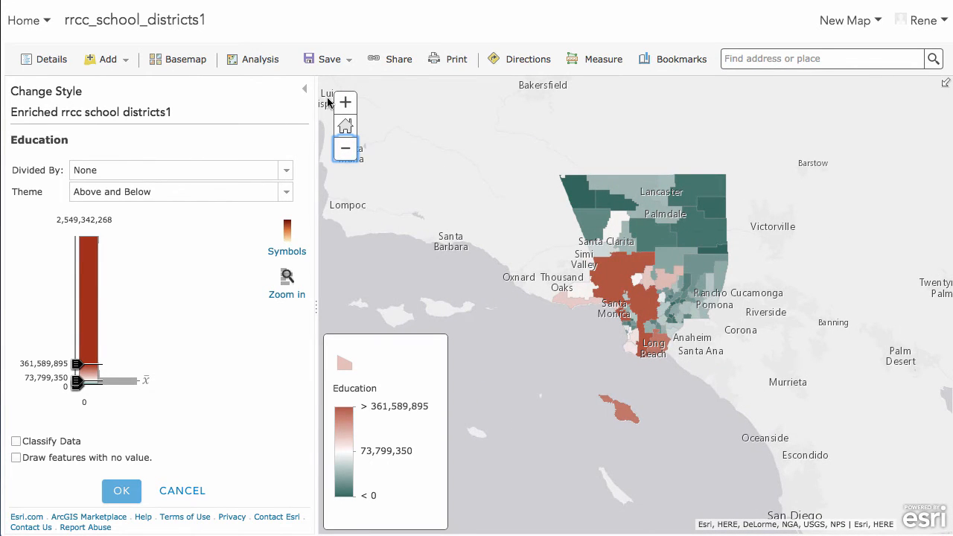
click(345, 102)
drag(559, 149, 570, 226)
Change the color theme to Extremes.
click(224, 195)
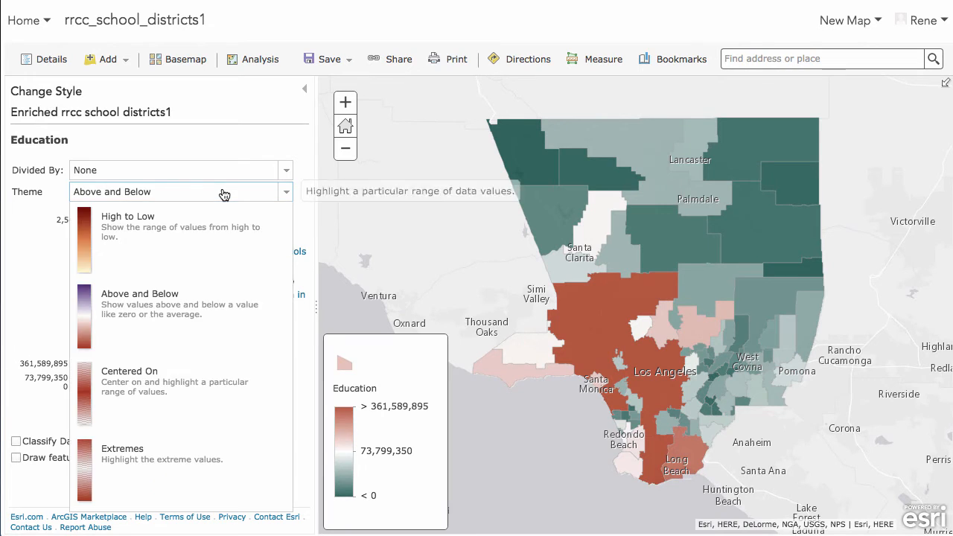
click(145, 455)
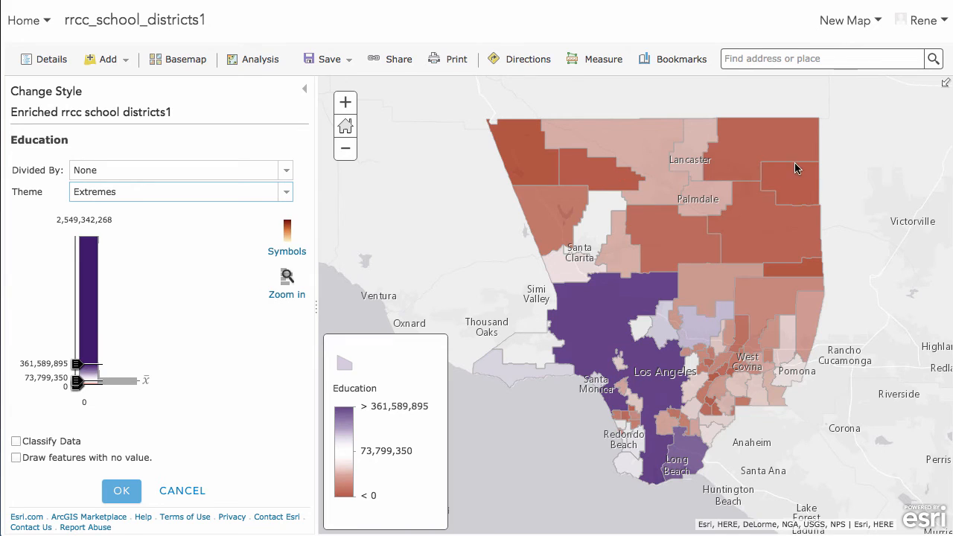
Open a northern district's pop-up and scroll through its attributes, then close it.
click(519, 131)
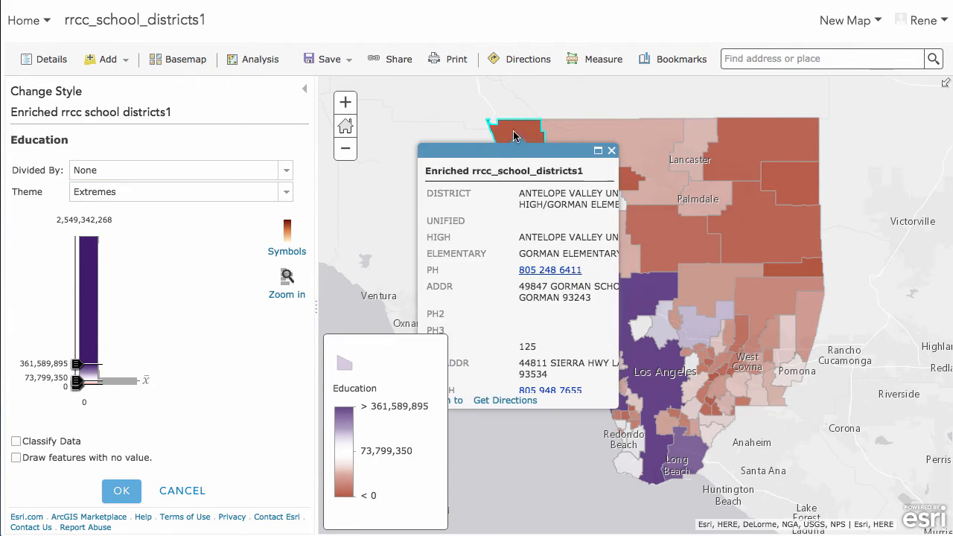
scroll(523, 216, right, 3)
scroll(523, 215, left, 3)
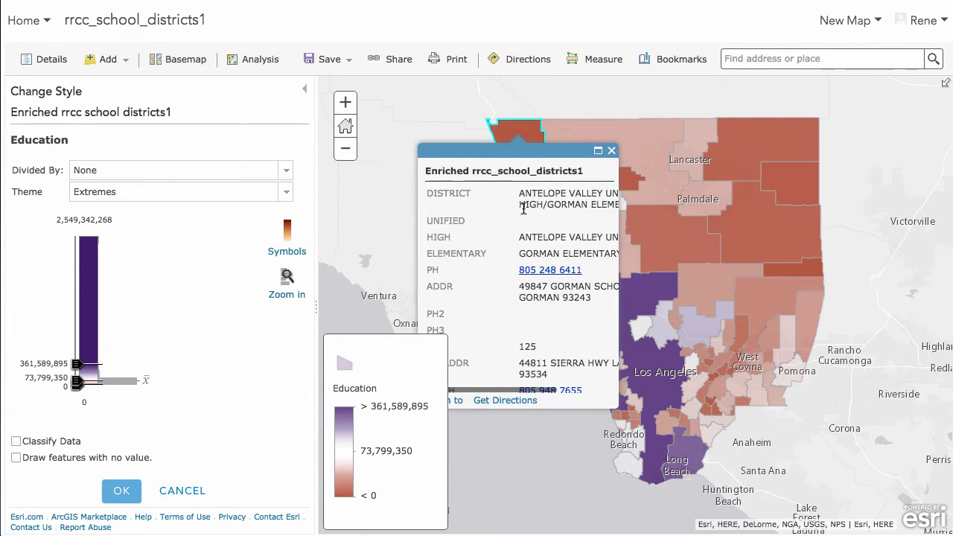
scroll(470, 206, right, 3)
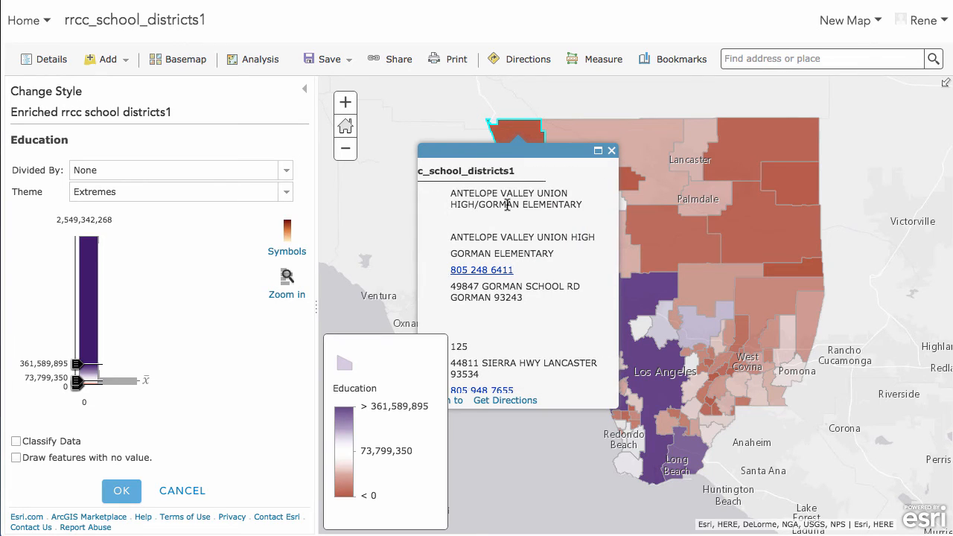
scroll(505, 205, left, 3)
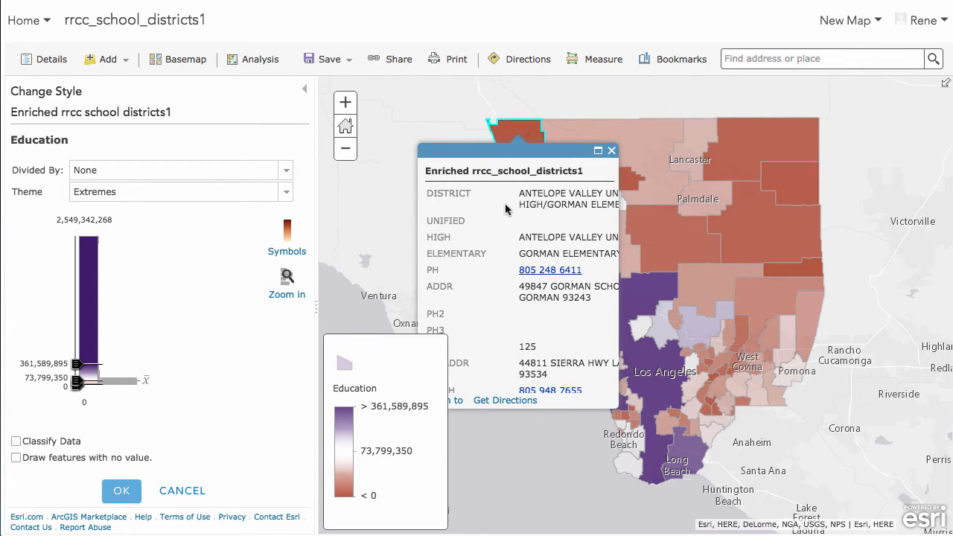
scroll(534, 225, right, 2)
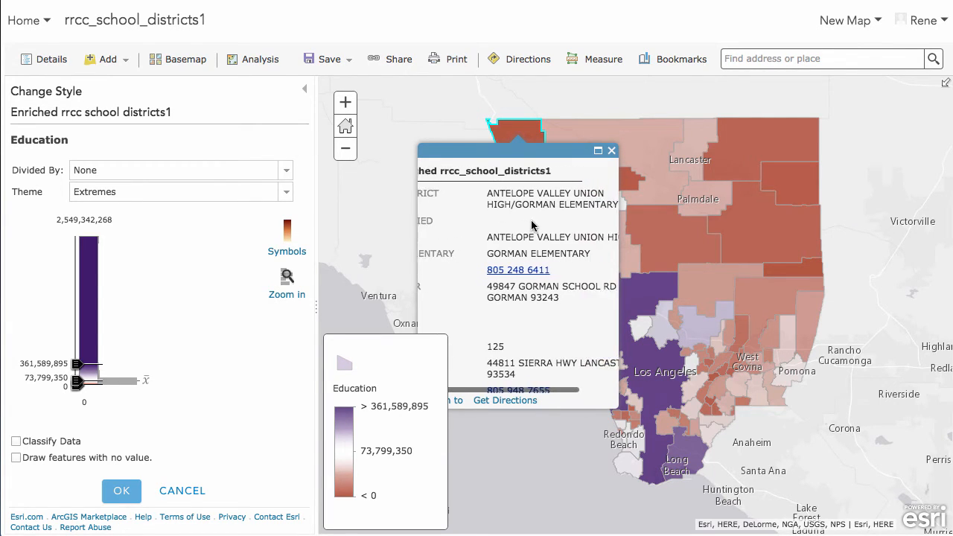
scroll(533, 225, right, 2)
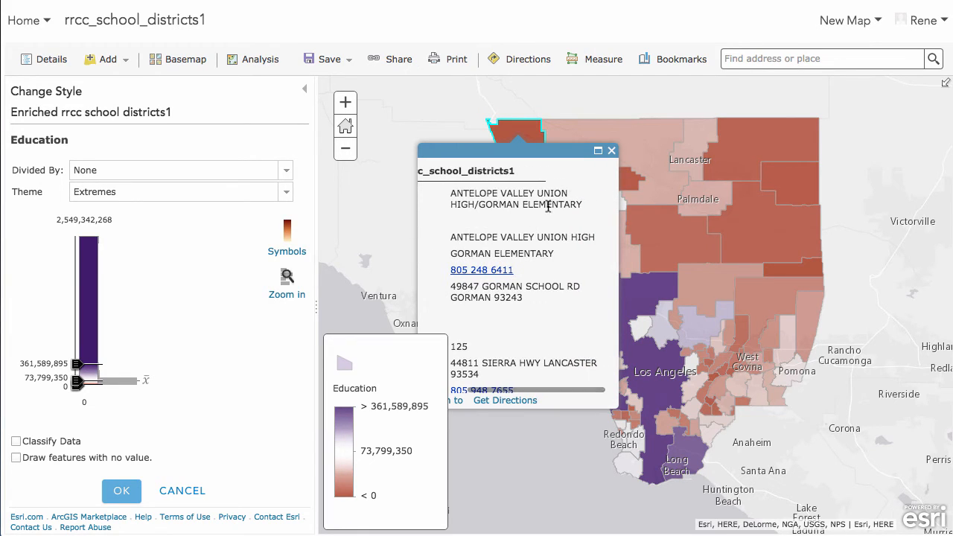
click(612, 153)
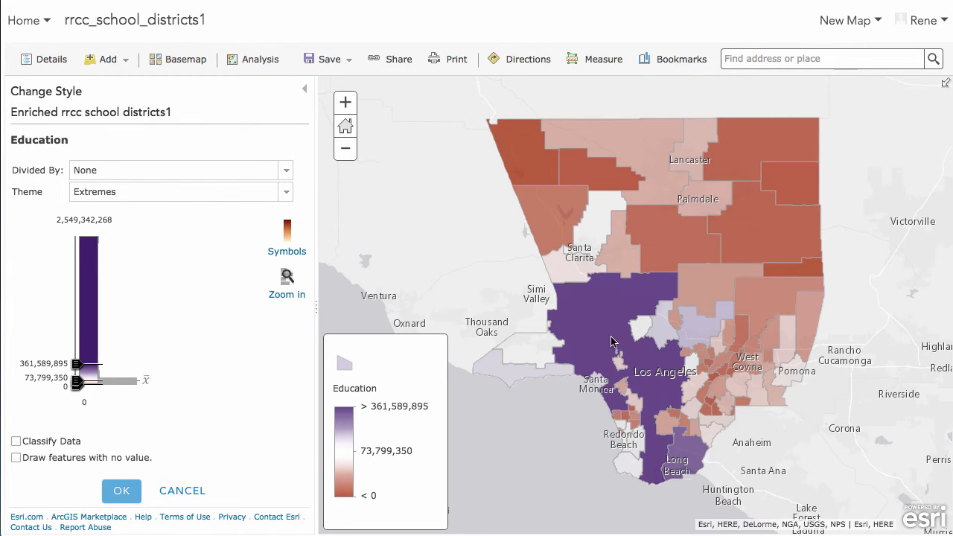
Change the color theme to High to Low and apply the style to the enriched layer.
click(283, 194)
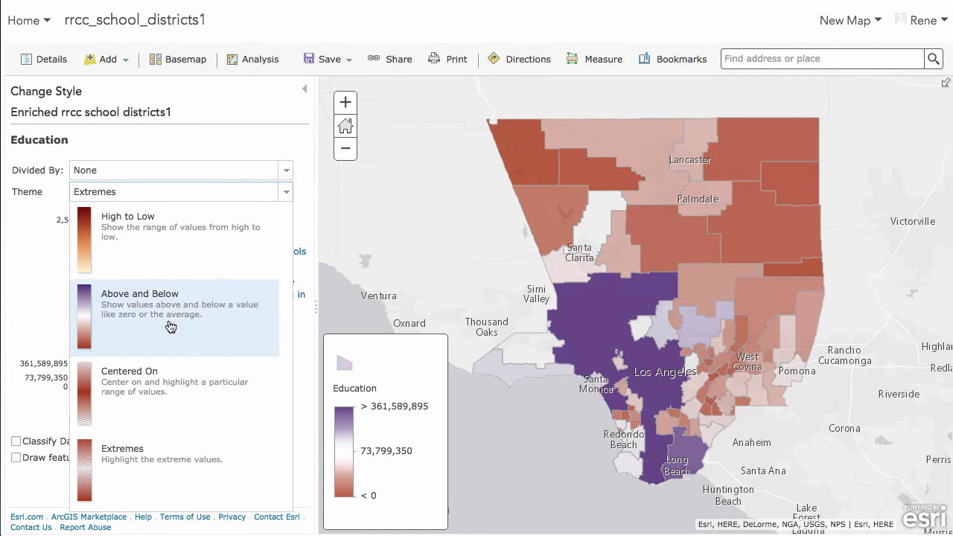
click(157, 235)
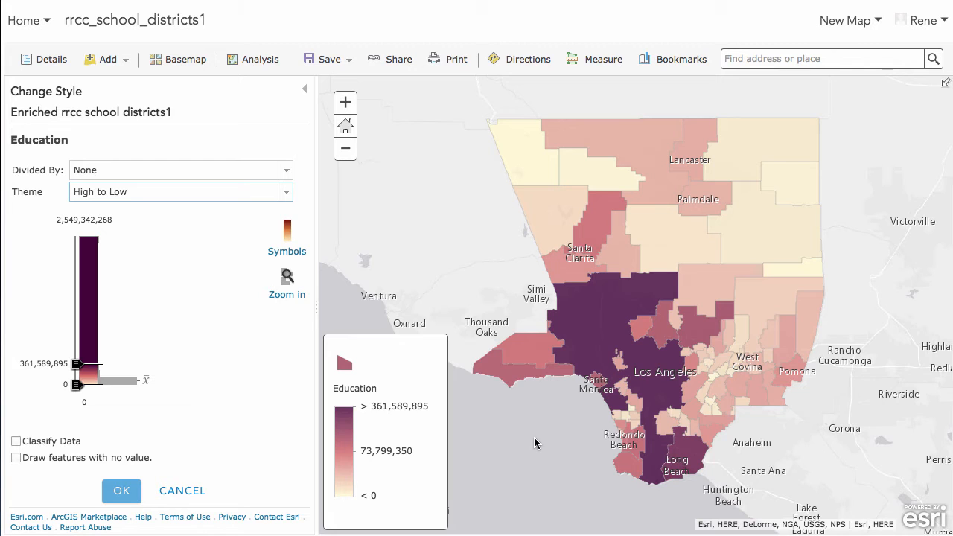
click(121, 490)
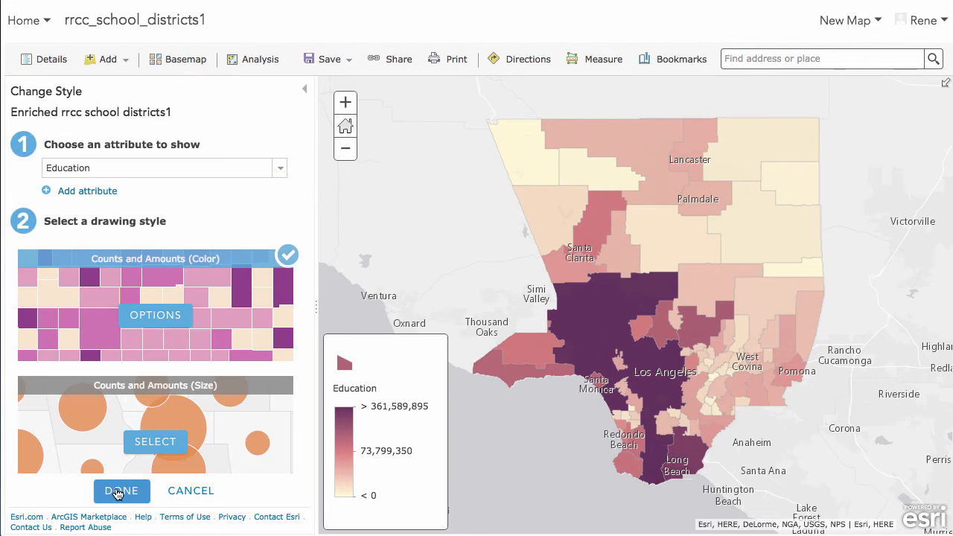
click(121, 491)
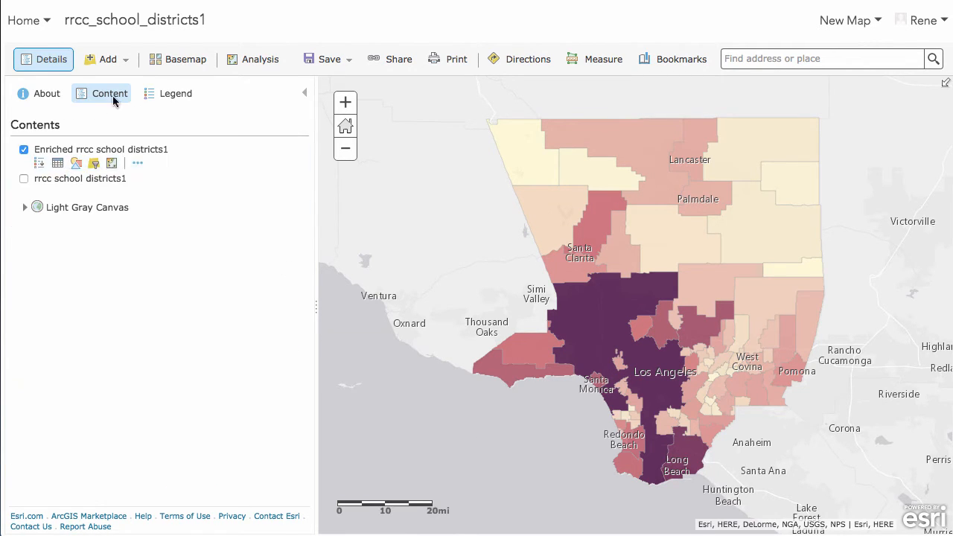
Save the map with the title School Education Spending and the tag schools.
click(348, 64)
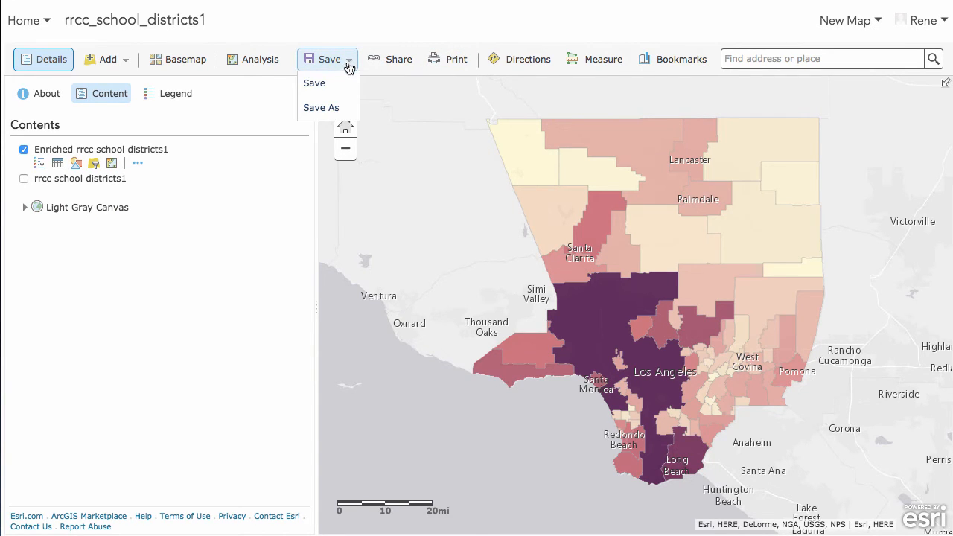
click(318, 84)
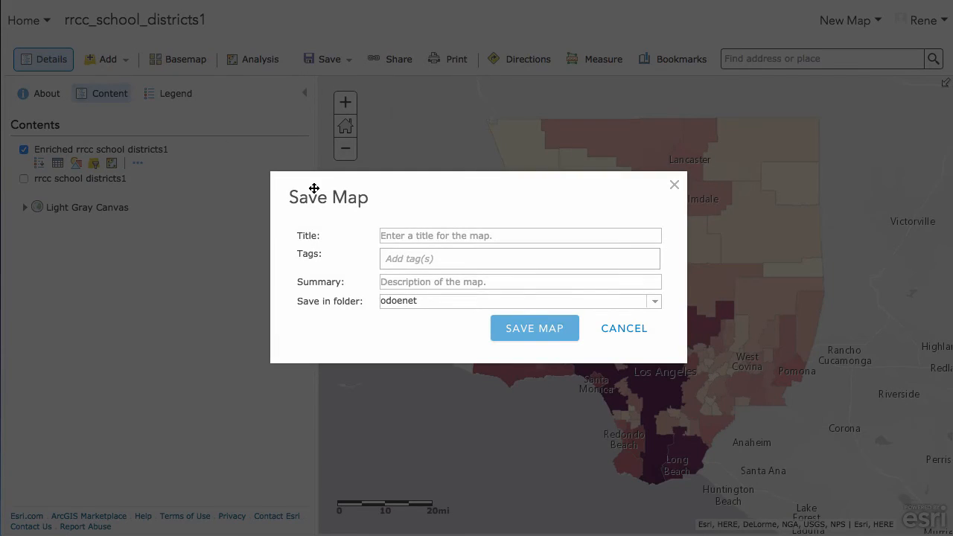
click(411, 237)
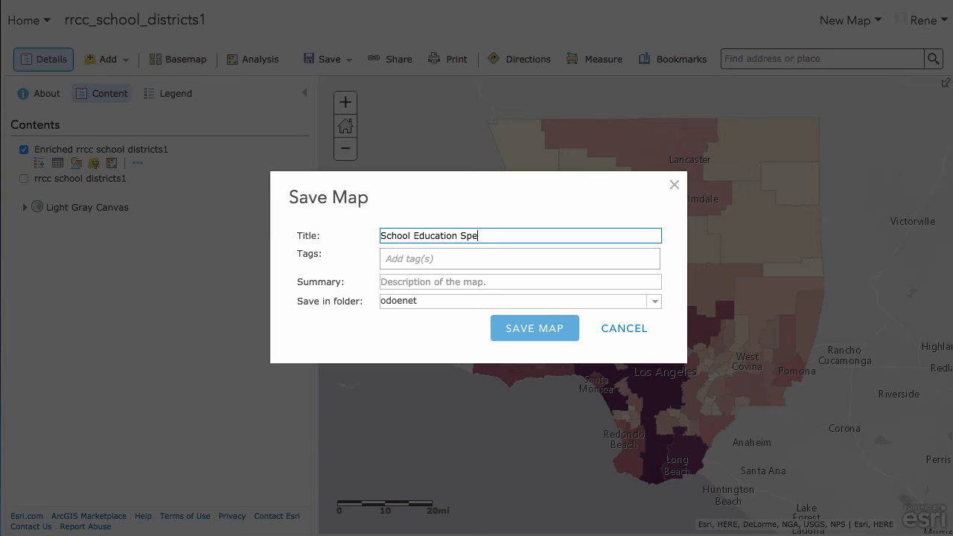
text(School Education Spending)
click(441, 257)
text(sc)
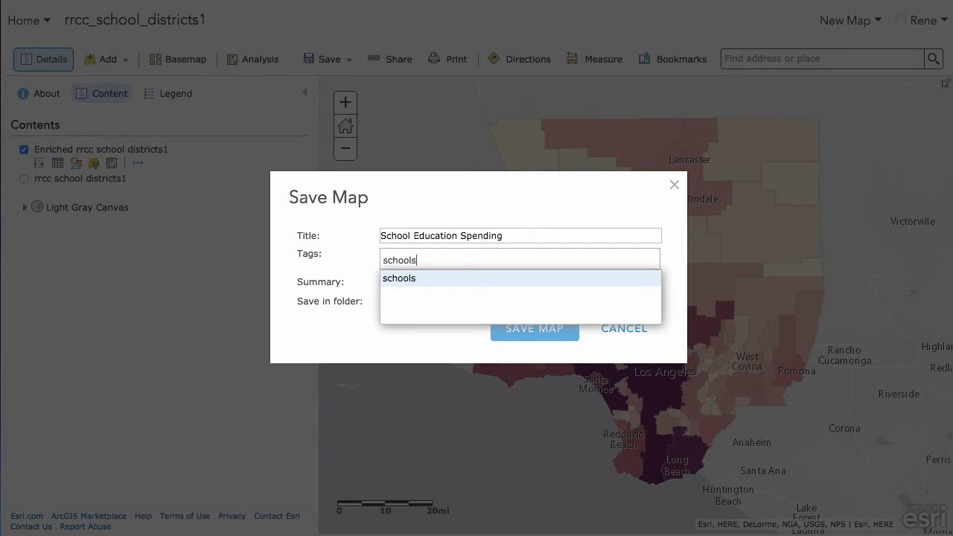
text(hools)
key(Return)
click(549, 328)
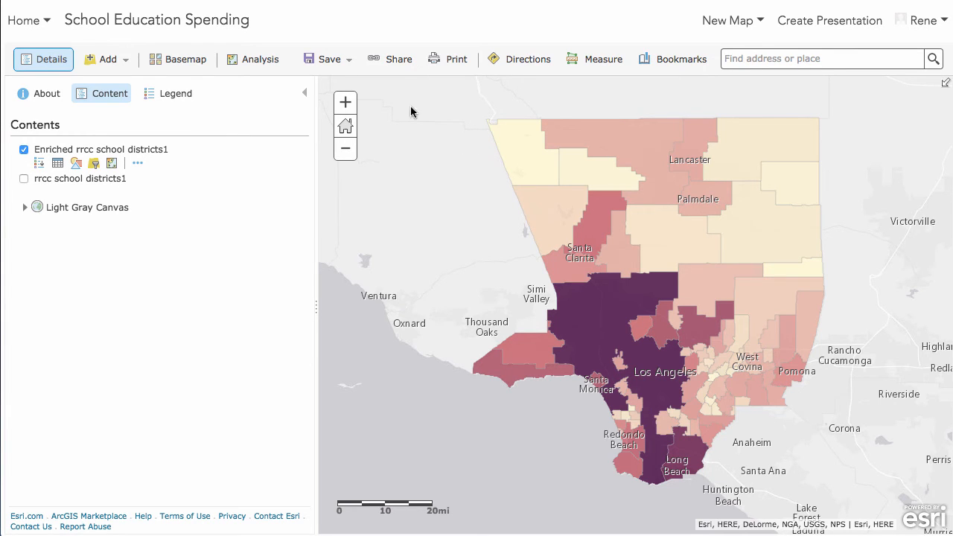
Start creating a web app from the share options and preview the Basic Viewer template.
click(395, 60)
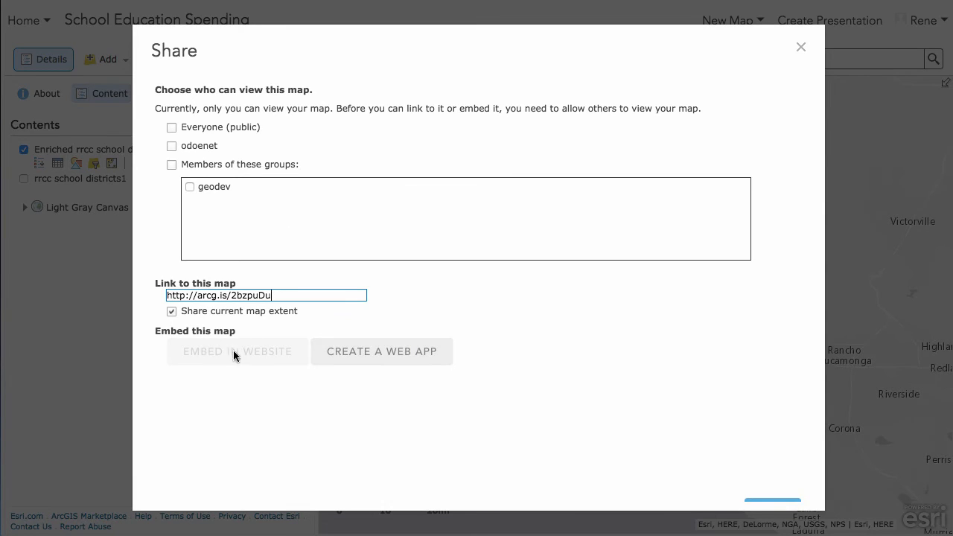
click(368, 353)
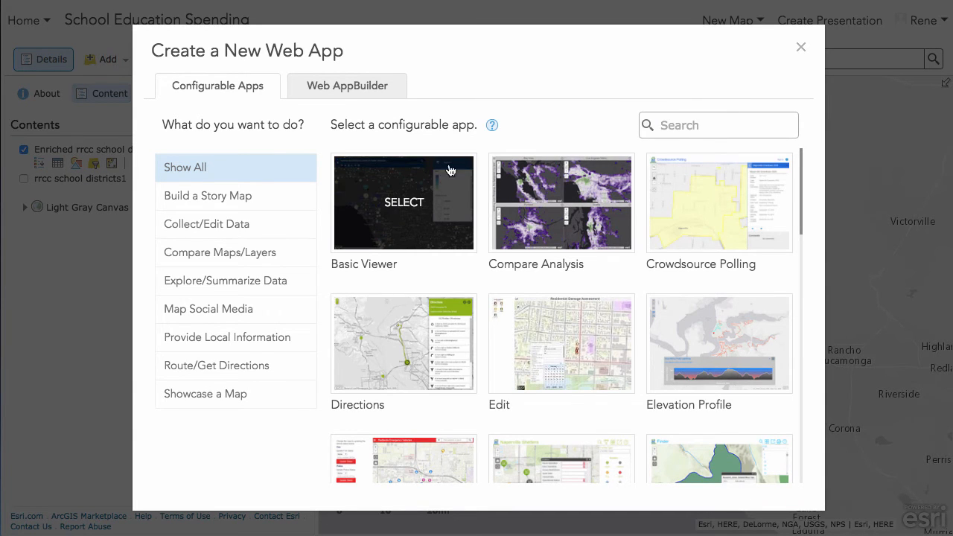
click(432, 237)
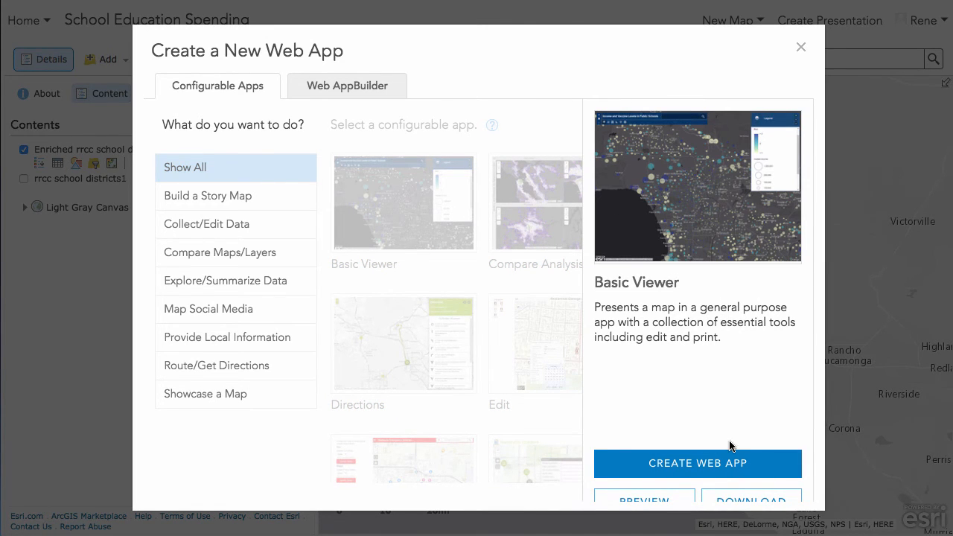
click(646, 499)
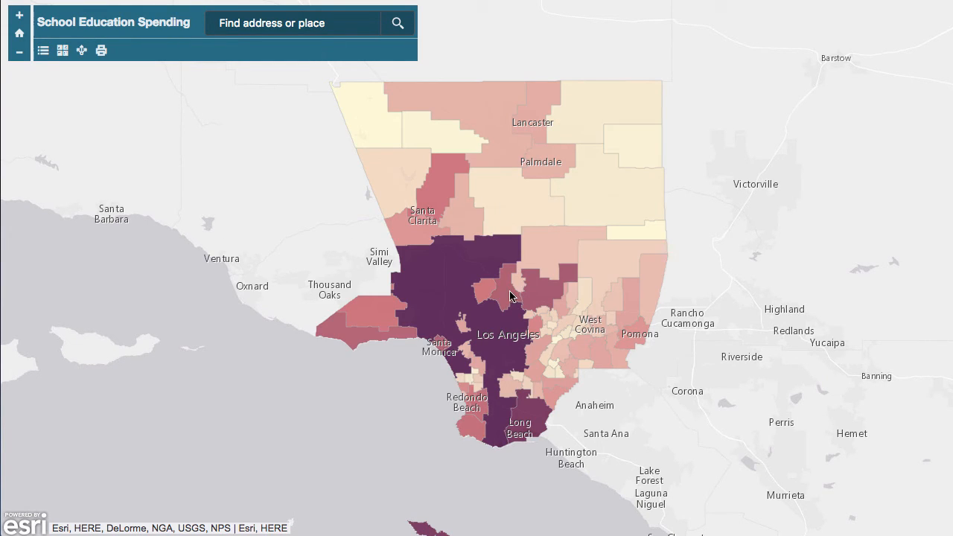
Inspect the Los Angeles Unified district's pop-up attributes in the preview app, then close it.
click(441, 280)
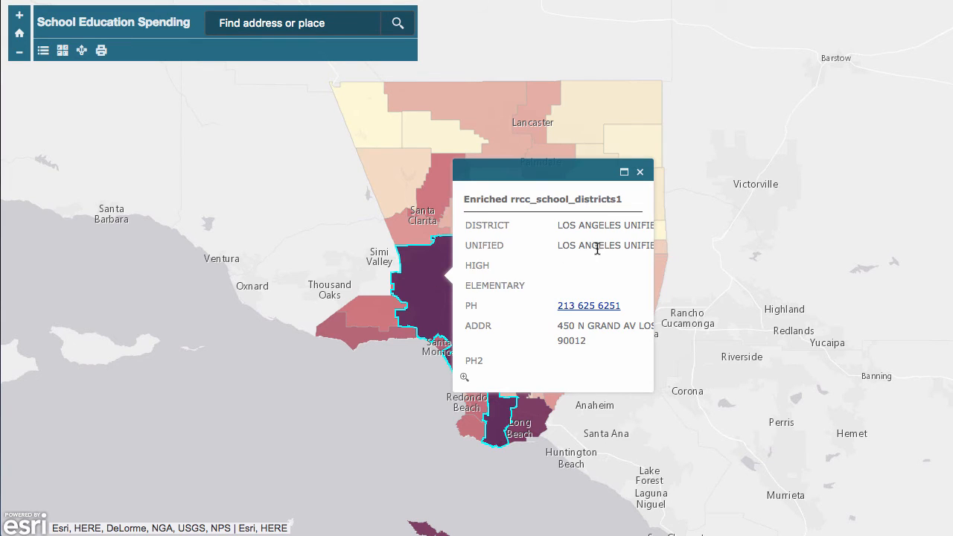
scroll(552, 261, down, 8)
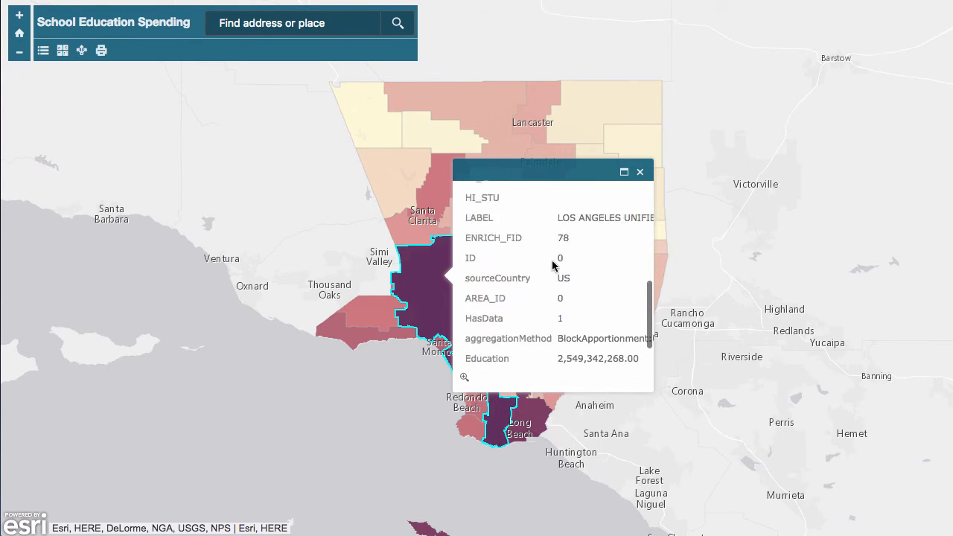
scroll(552, 261, up, 8)
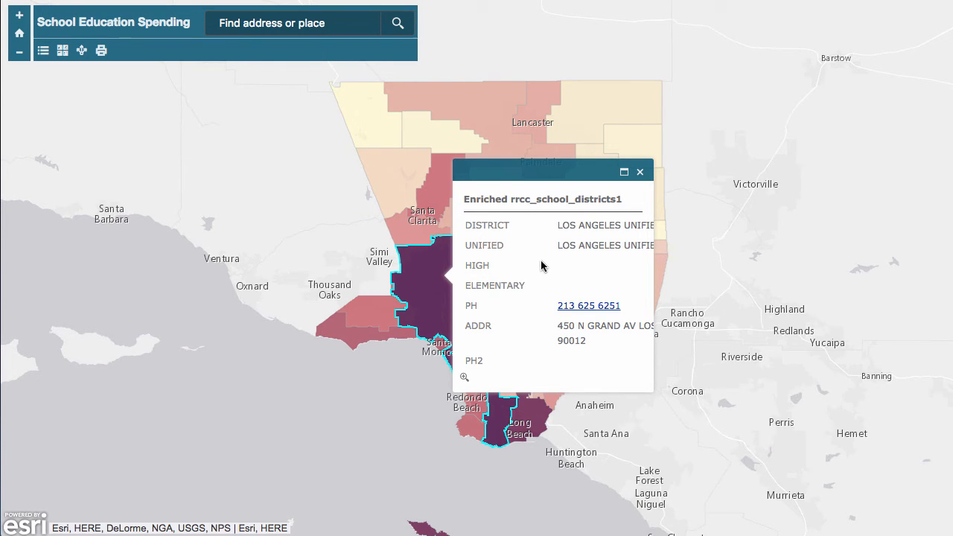
scroll(542, 265, down, 5)
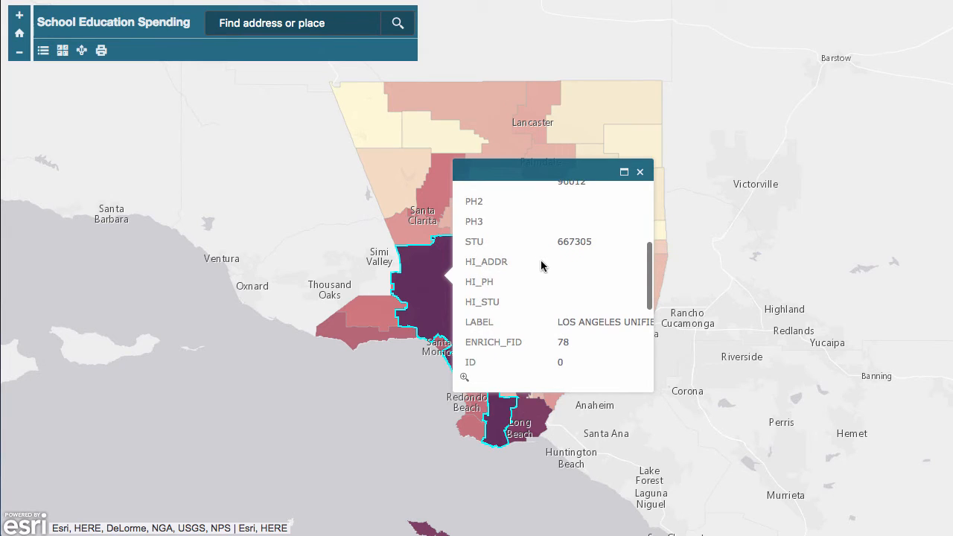
scroll(541, 265, down, 2)
scroll(541, 265, up, 7)
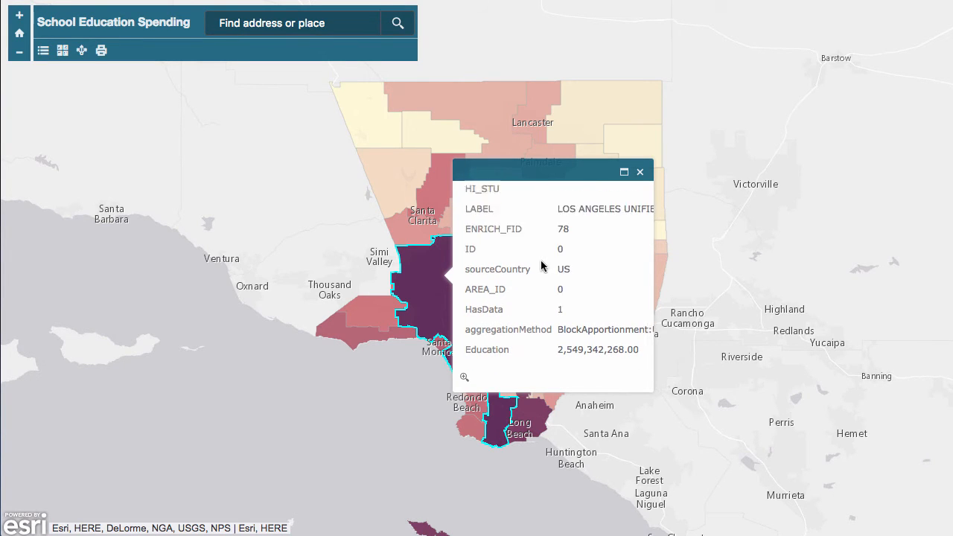
click(640, 173)
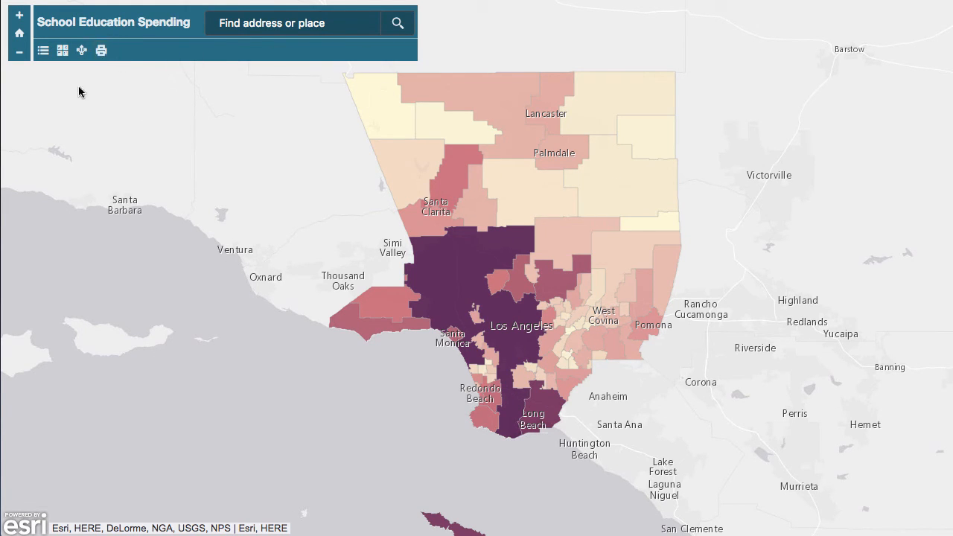
Pan and zoom the preview map and view its layer list, then close the preview and web app dialog.
drag(379, 189, 374, 218)
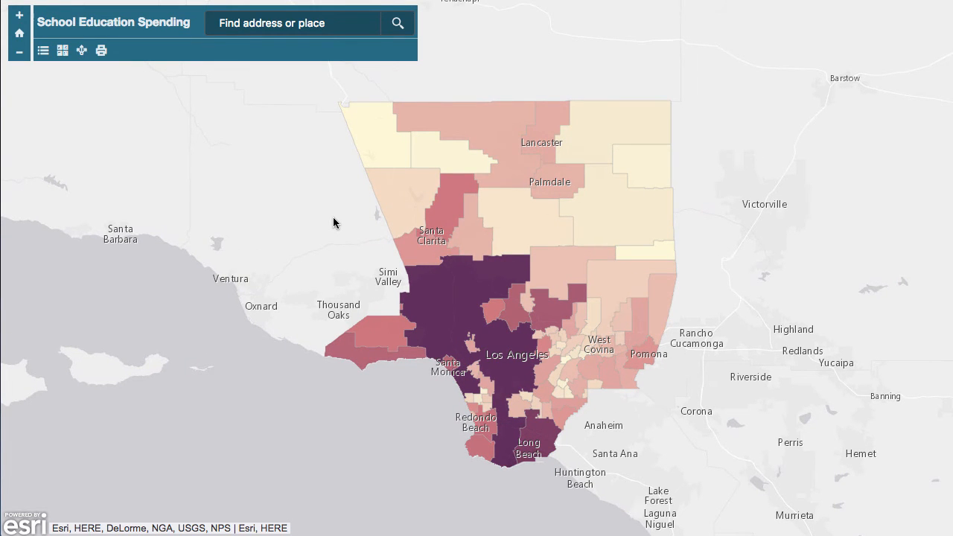
drag(336, 225, 574, 418)
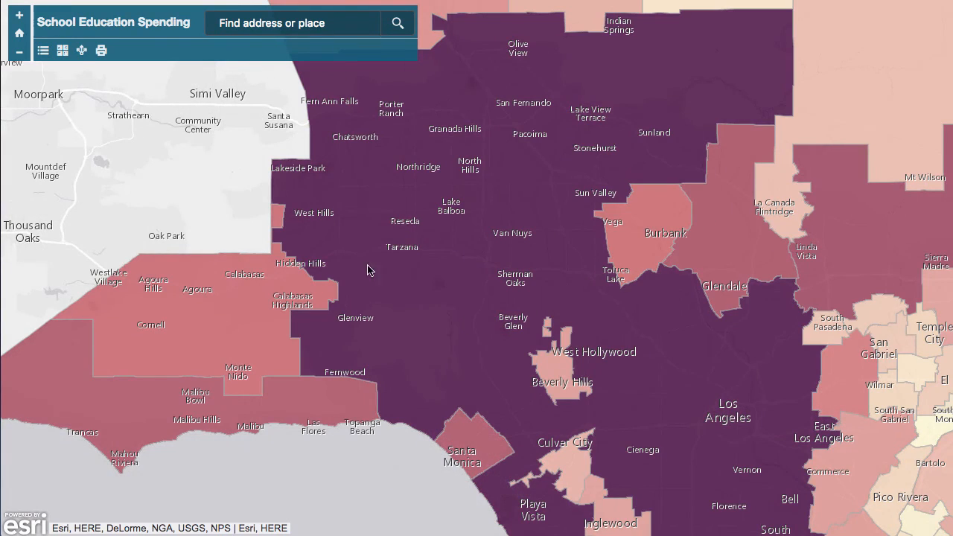
click(43, 50)
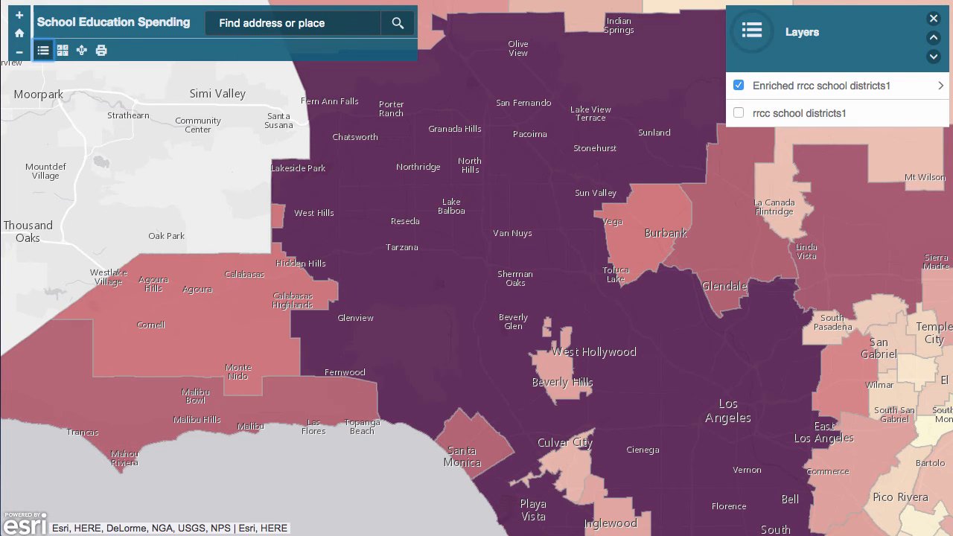
click(934, 18)
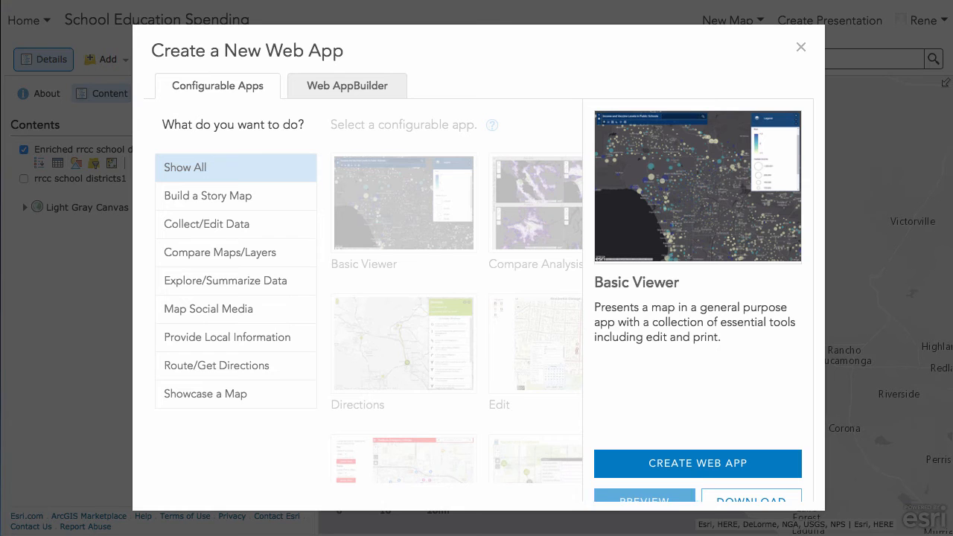
click(802, 49)
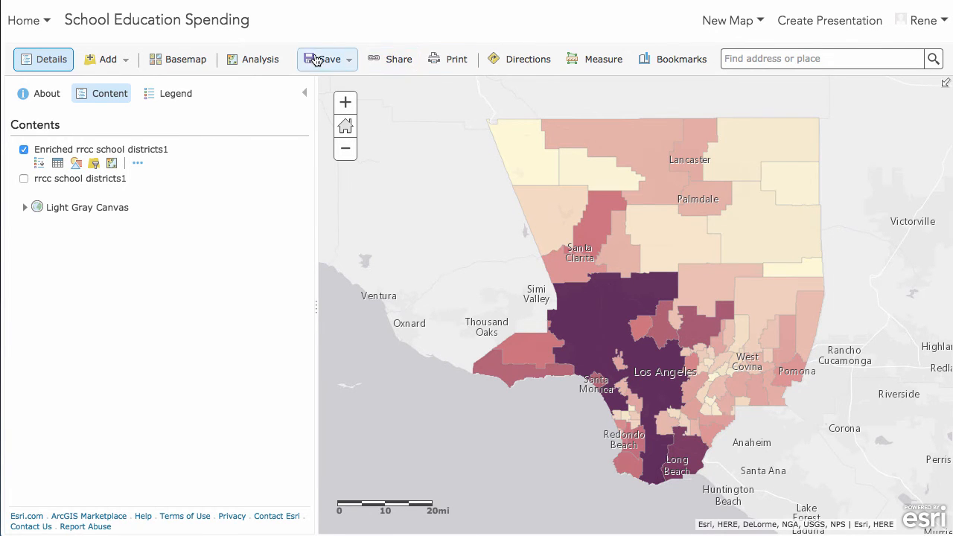
Reopen web app creation and select the Summary Viewer template under Explore/Summarize Data.
click(403, 60)
click(406, 349)
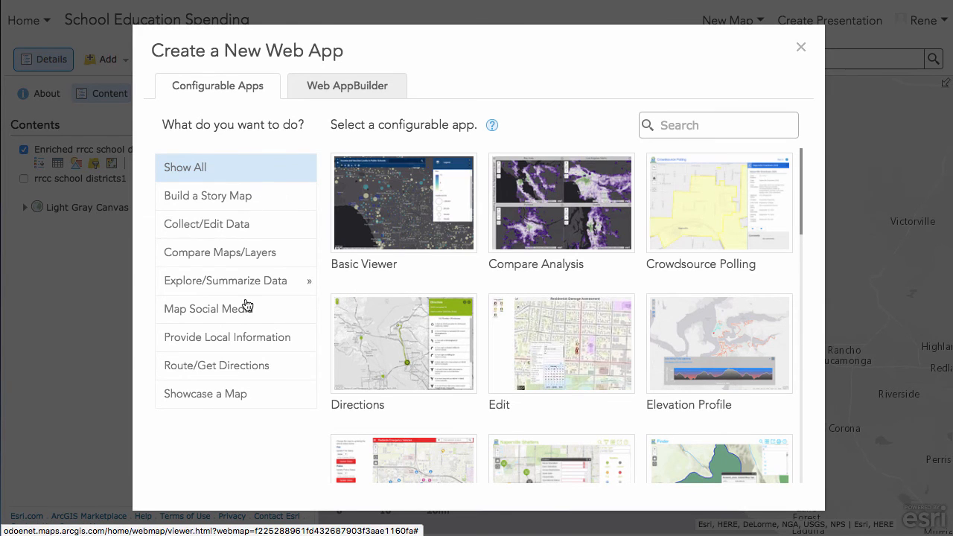
click(274, 339)
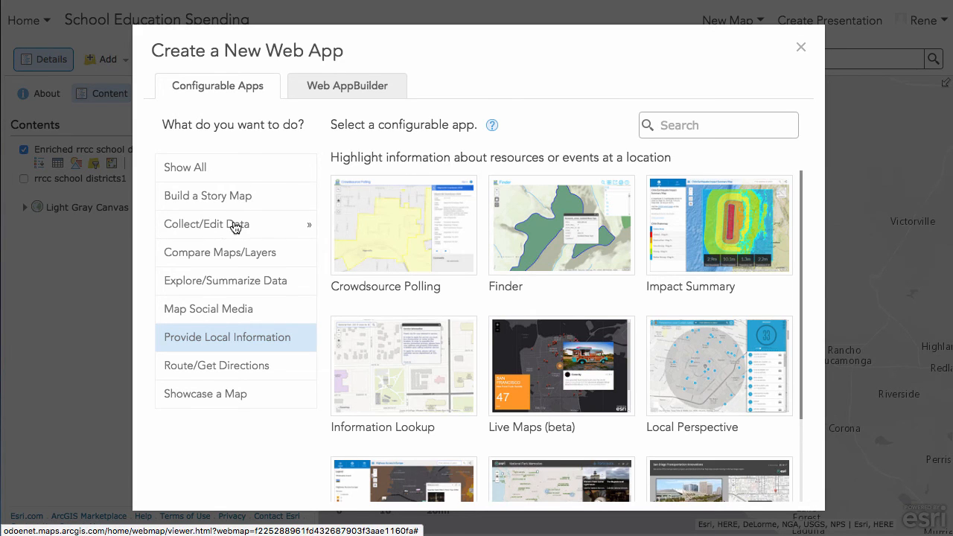
click(208, 289)
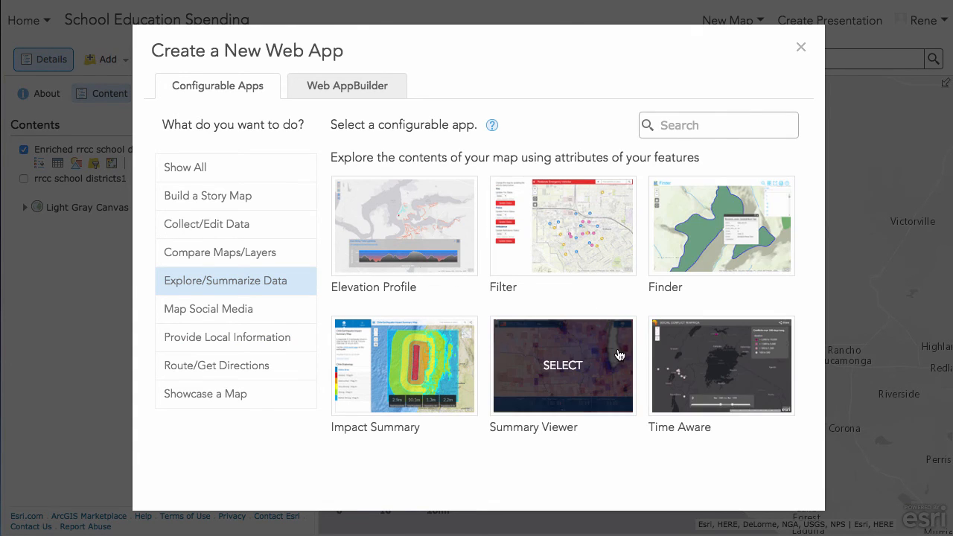
click(559, 356)
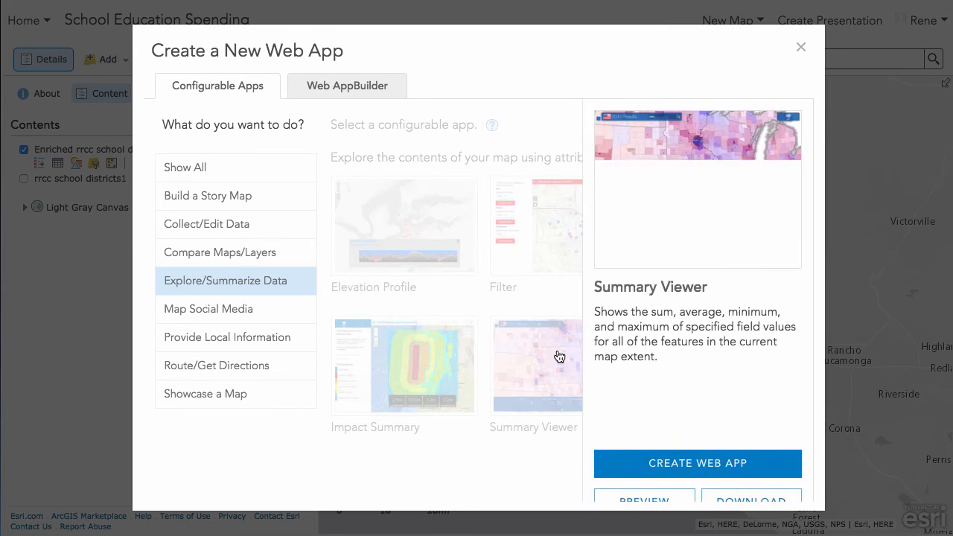
Preview the Summary Viewer template and pan the preview map of the school districts.
click(646, 502)
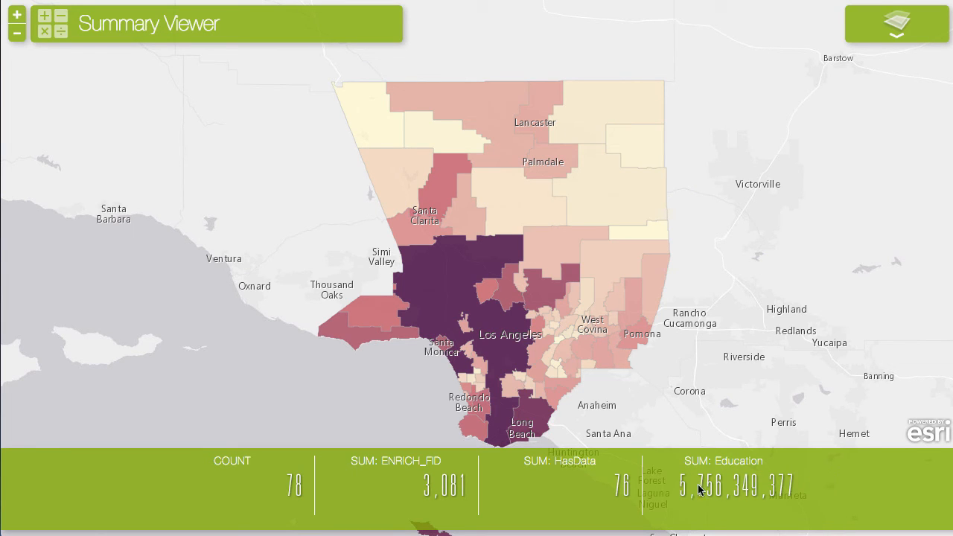
drag(668, 404, 654, 385)
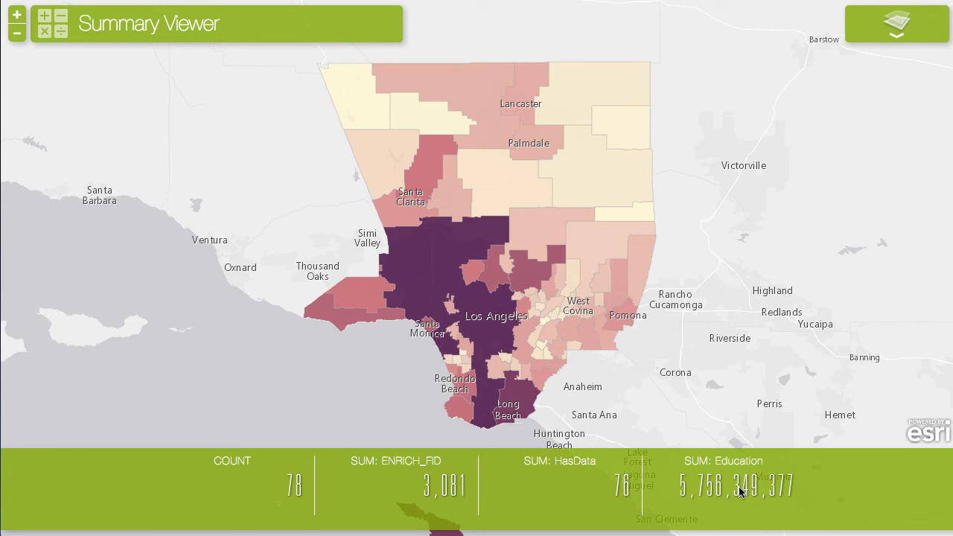
Inspect the La Canada Unified district's pop-up attributes down to Education, then close the pop-up, the preview and the web app dialog.
click(540, 242)
scroll(663, 328, down, 3)
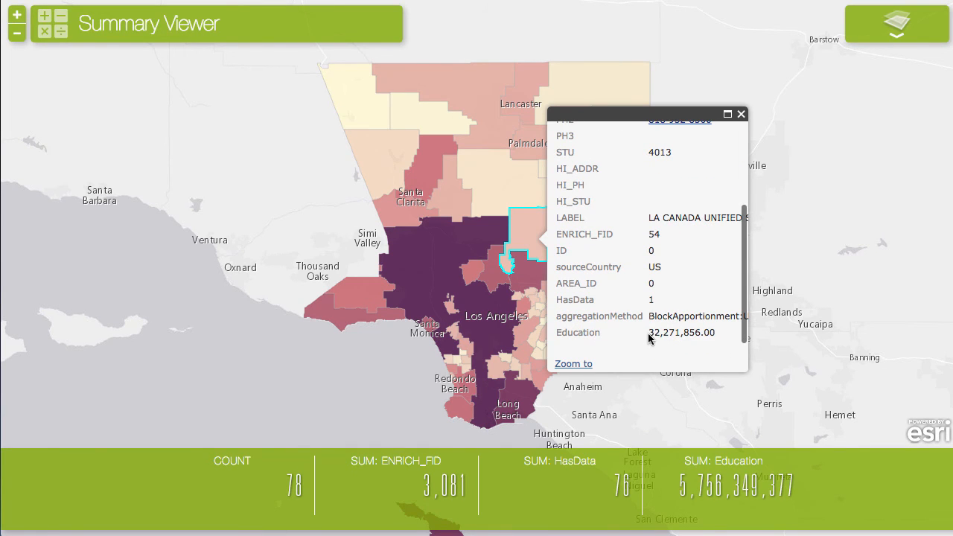
drag(649, 333, 715, 332)
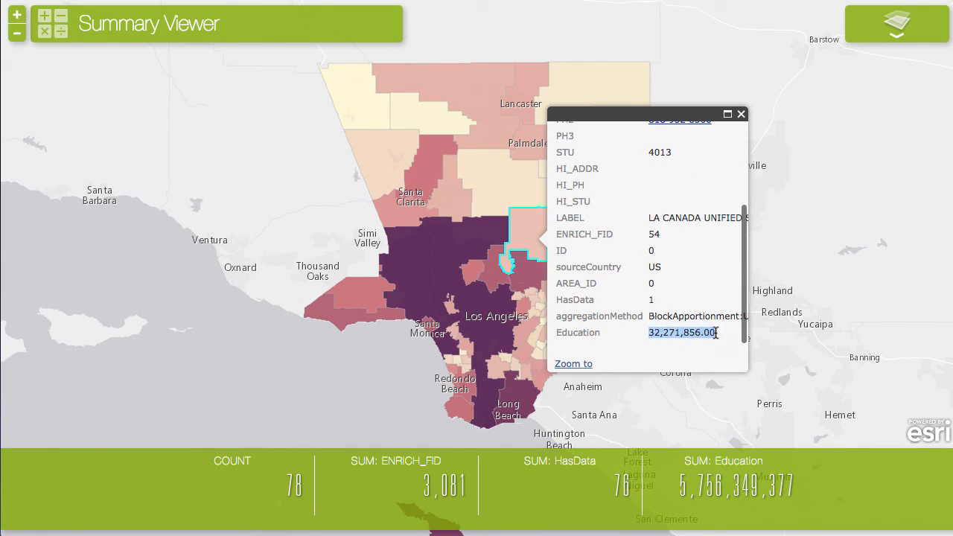
click(741, 114)
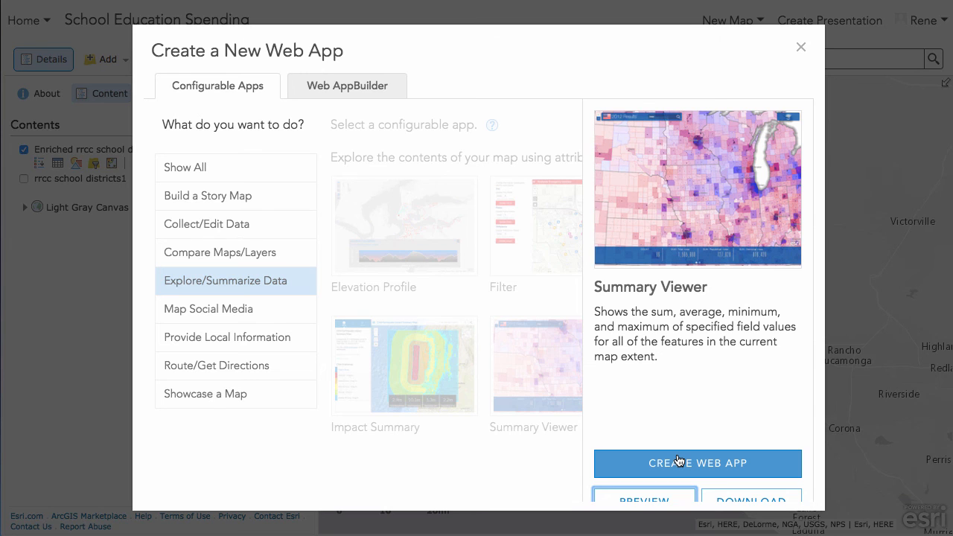
click(802, 52)
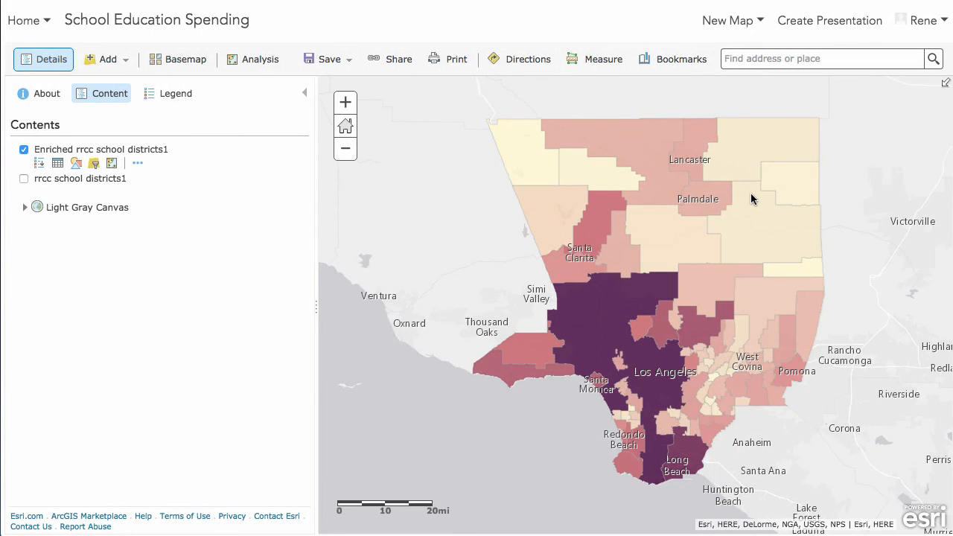